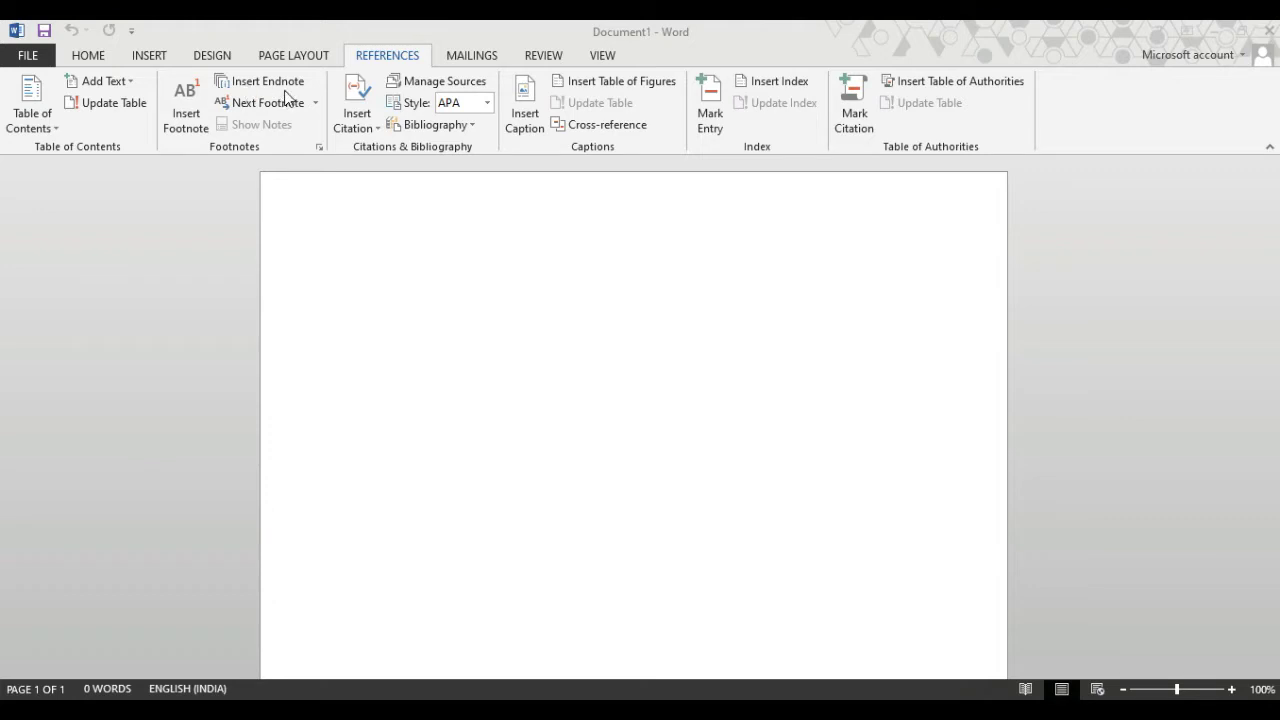
Generate sample paragraphs on the blank page with =rand(99), then scroll back to the top.
left_click(351, 331)
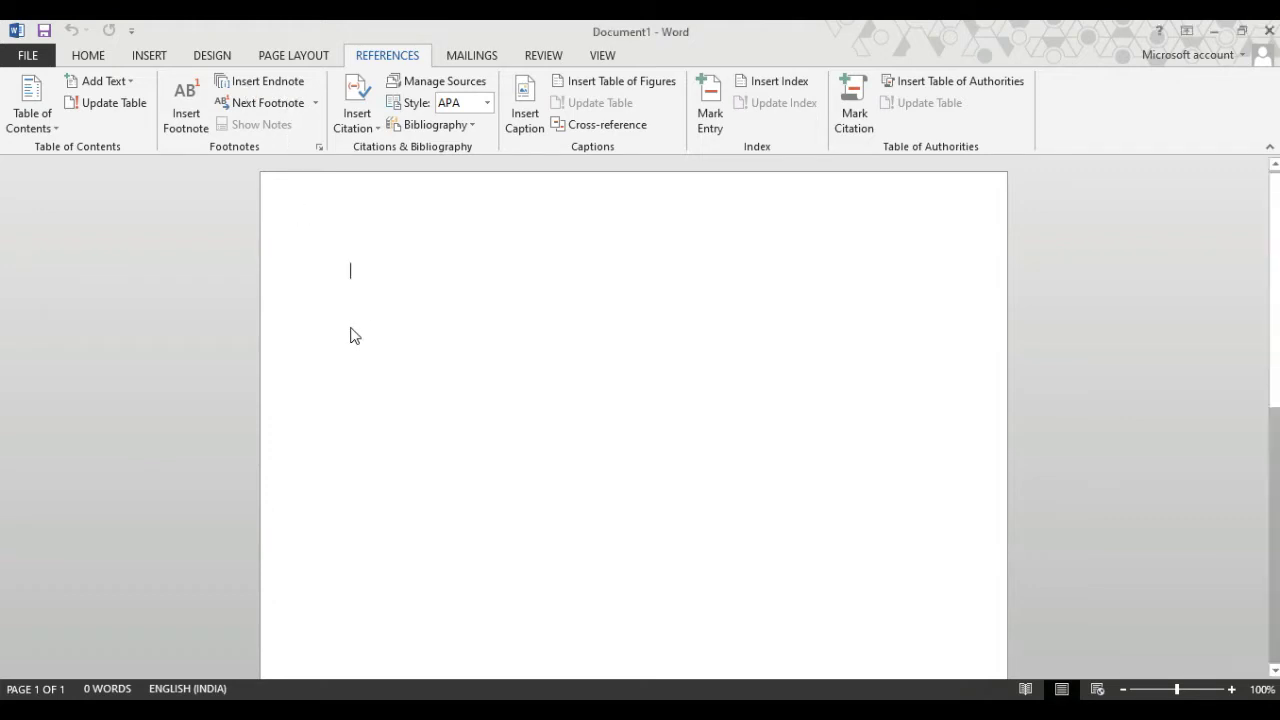
type("=")
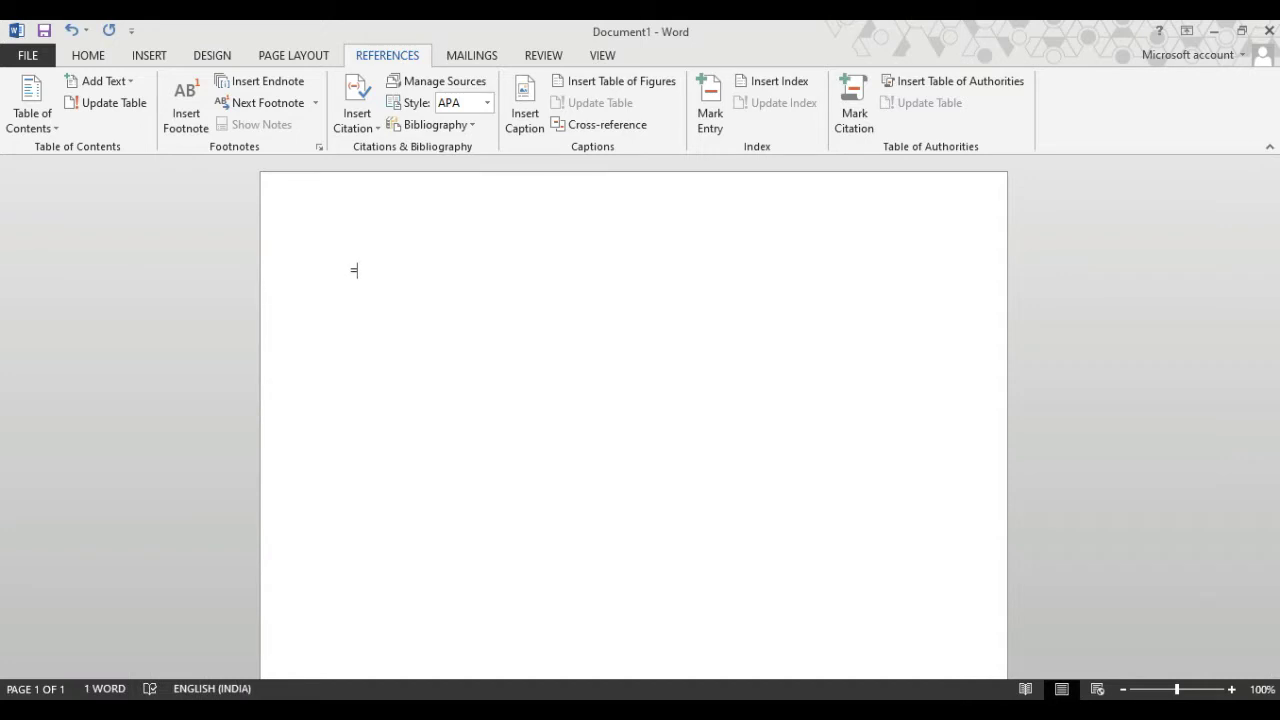
type("rand(")
type("99")
key("Return")
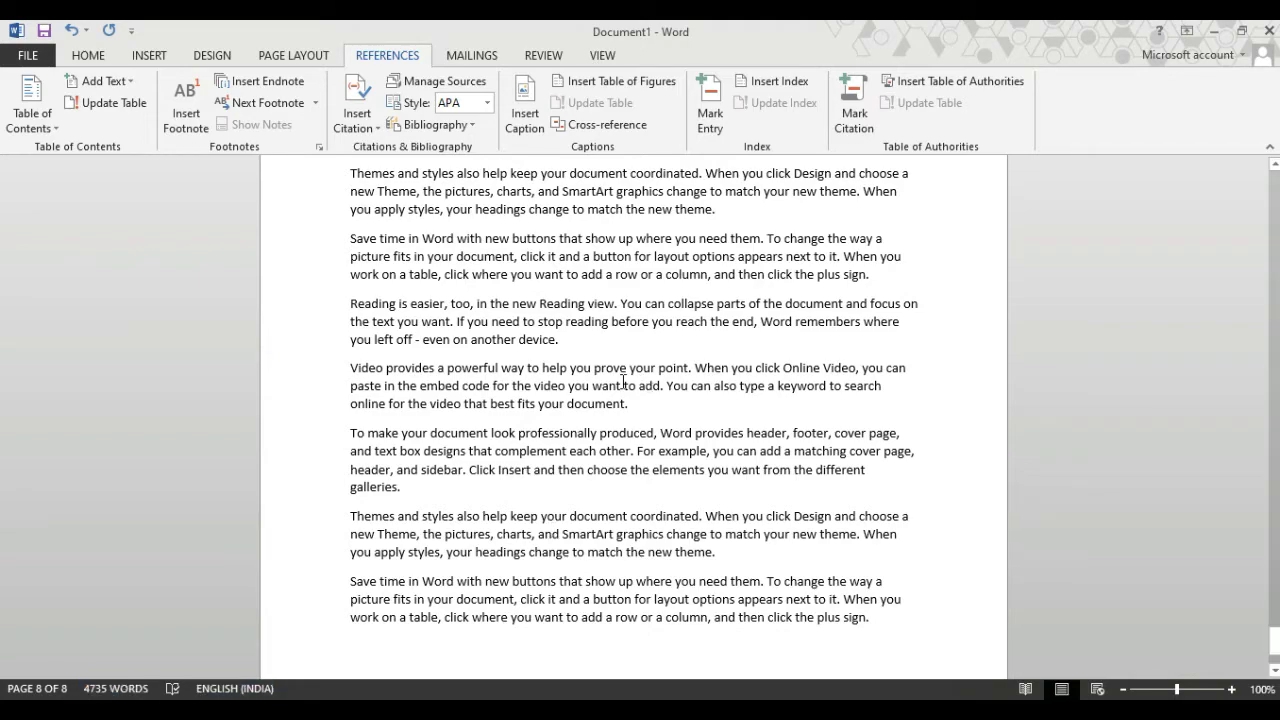
scroll(620, 381, "up", 10)
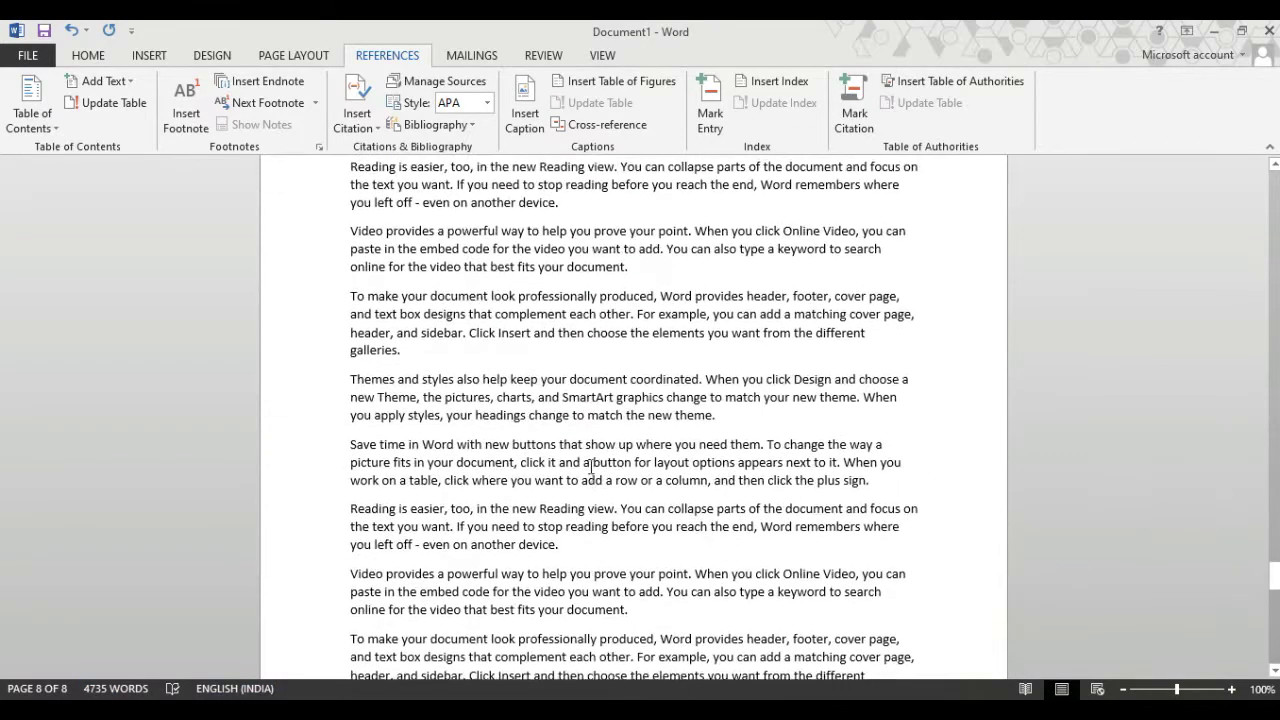
scroll(575, 477, "up", 6)
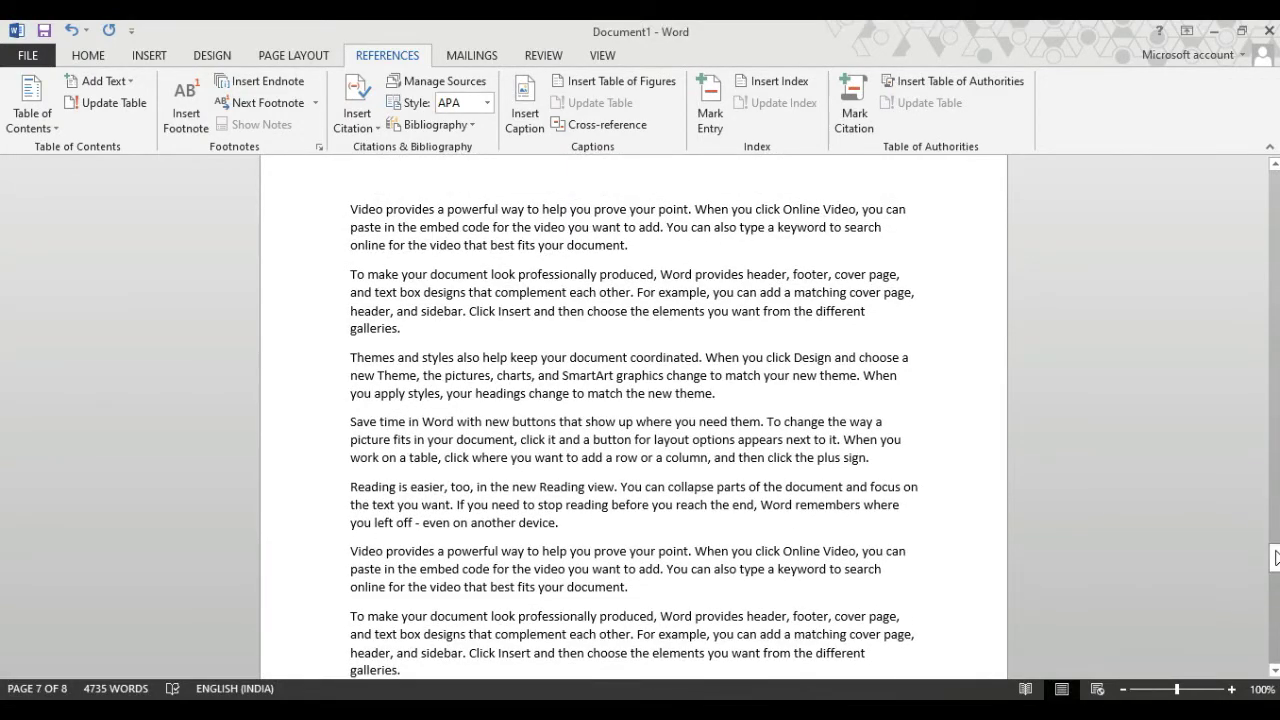
left_click_drag(1274, 560, 1274, 182)
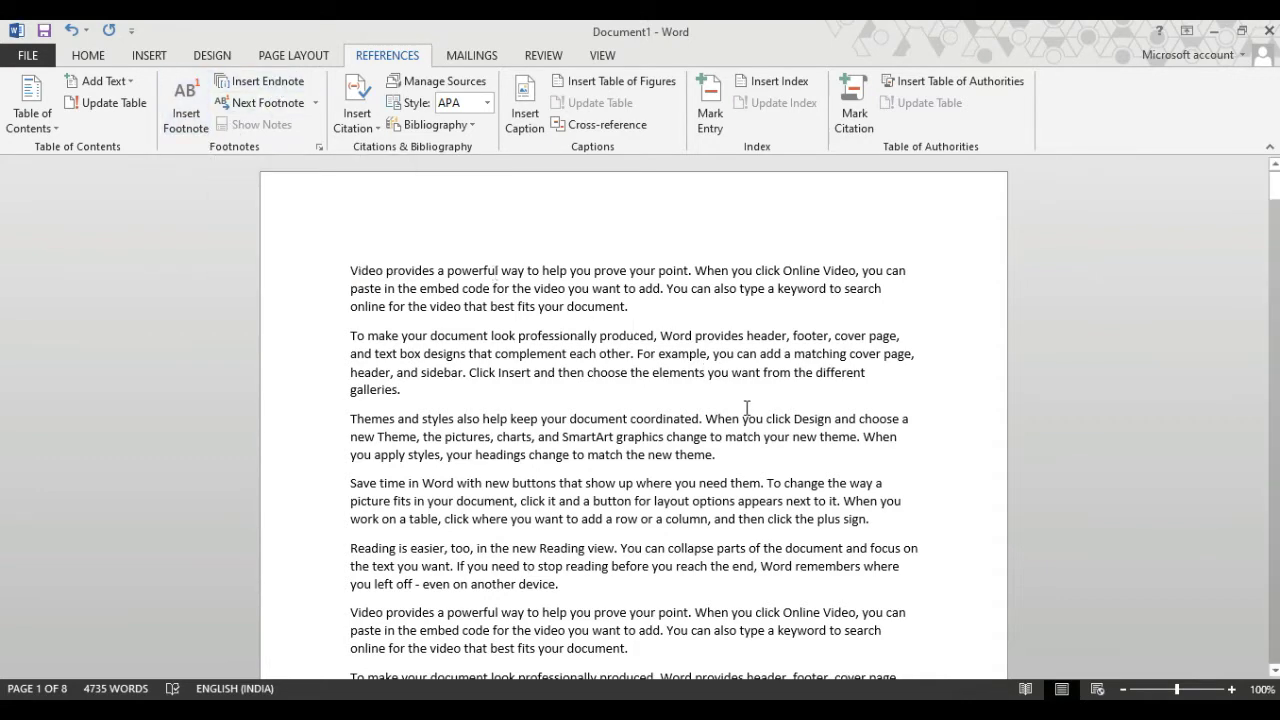
Select the word 'powerful' in the first line of page 1.
scroll(730, 412, "down", 2)
scroll(726, 413, "down", 4)
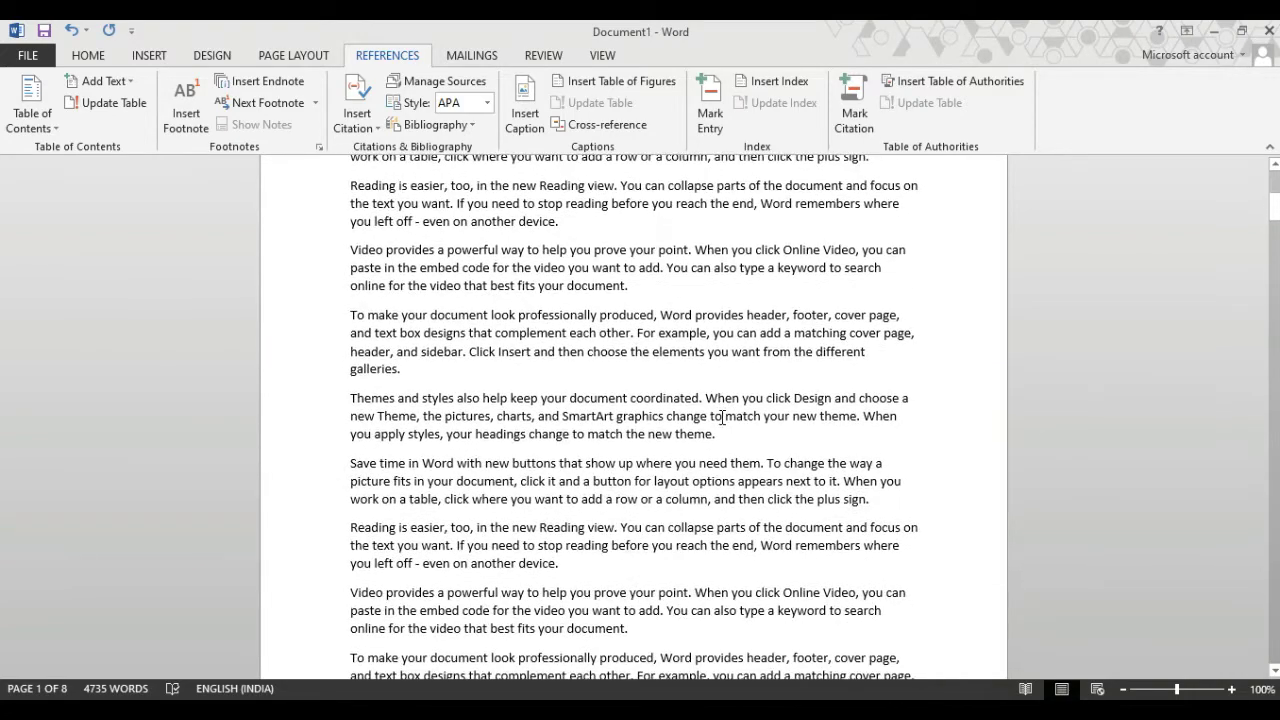
scroll(722, 416, "up", 3)
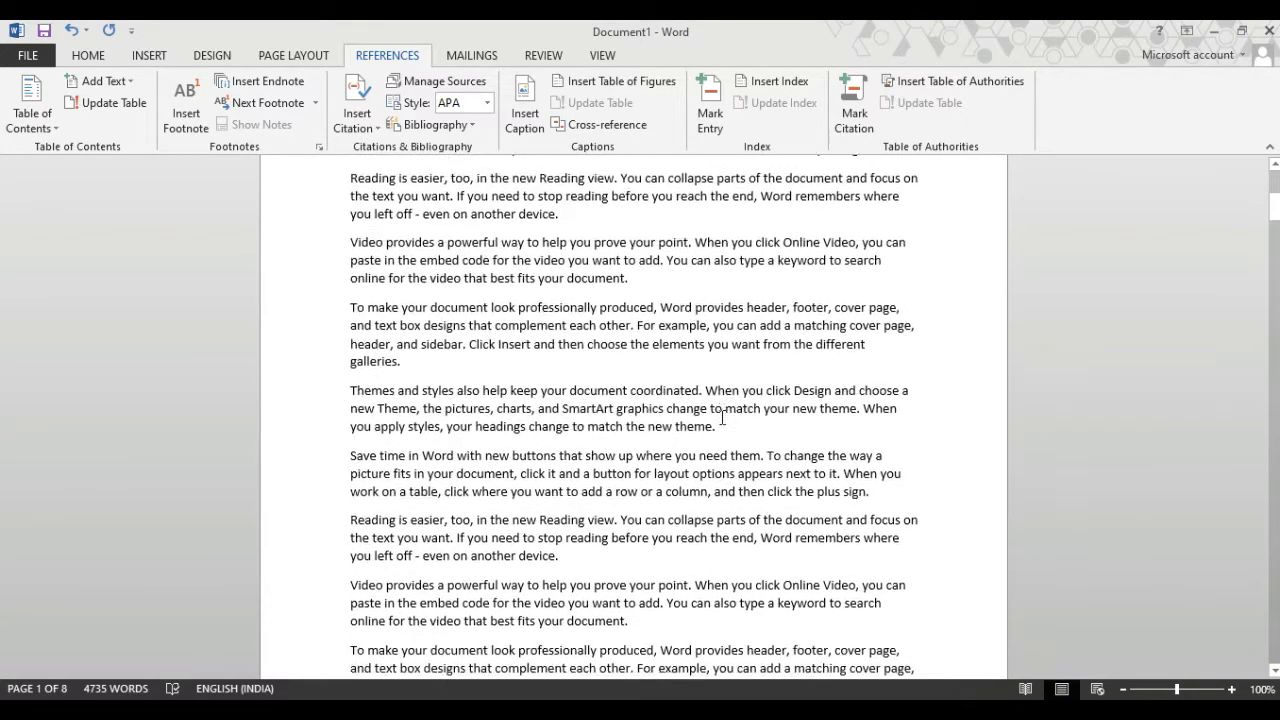
scroll(722, 416, "up", 4)
scroll(700, 425, "up", 3)
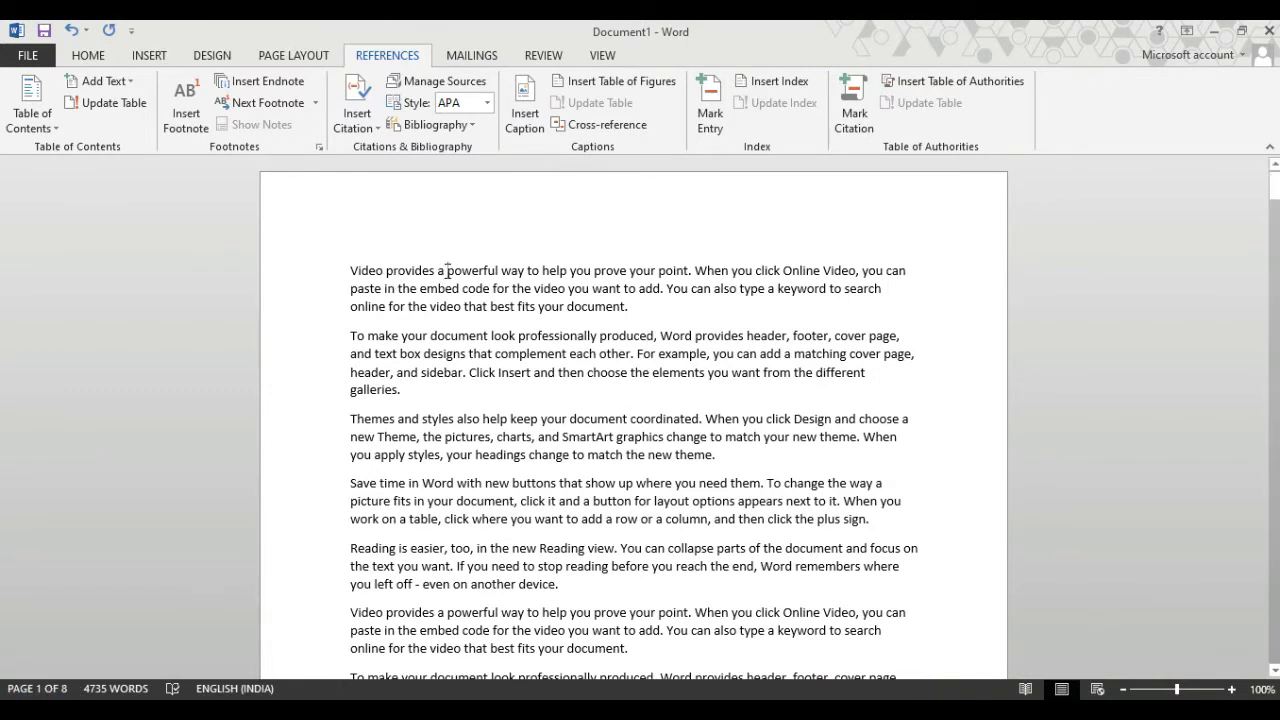
left_click_drag(447, 270, 493, 269)
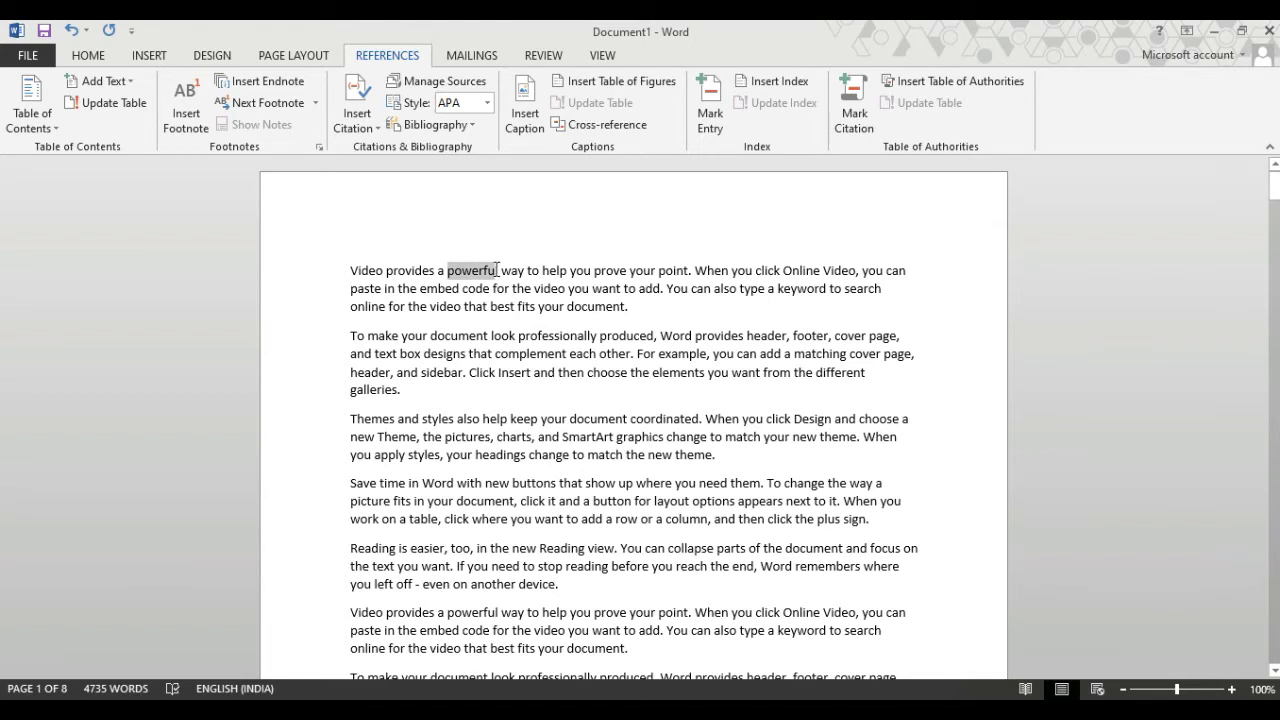
left_click_drag(498, 270, 502, 269)
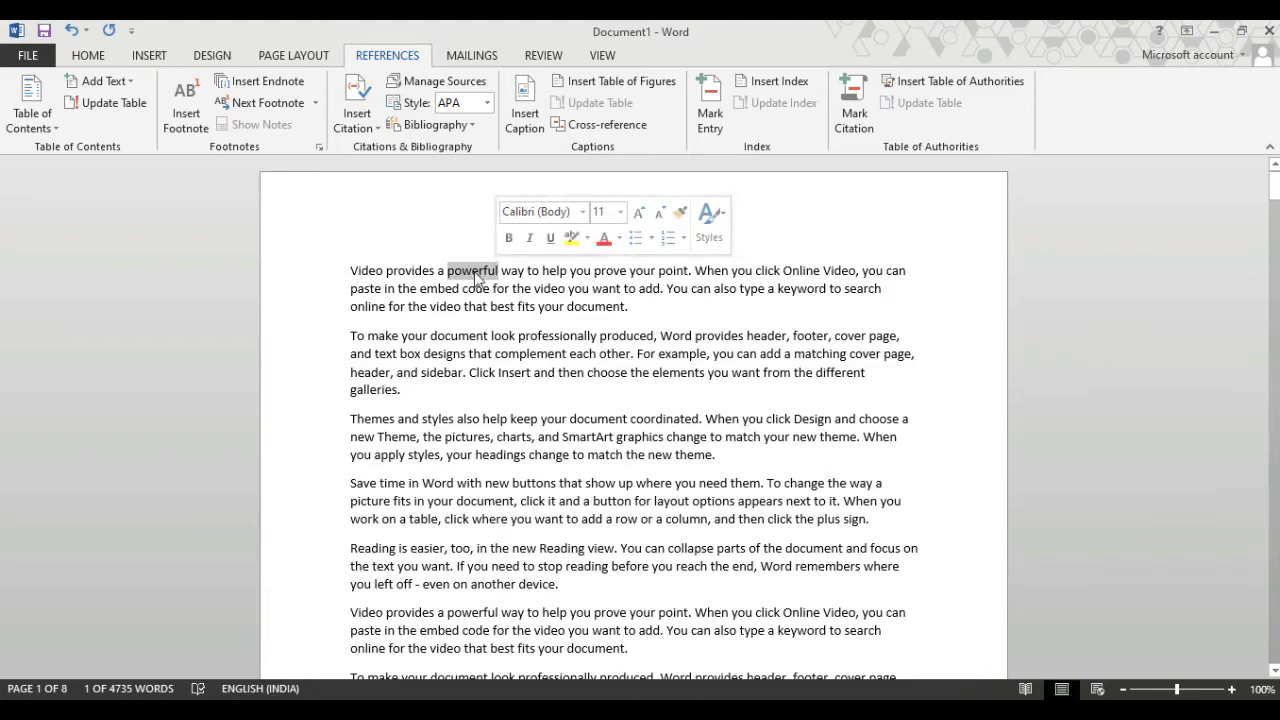
scroll(464, 479, "down", 2)
scroll(464, 479, "down", 3)
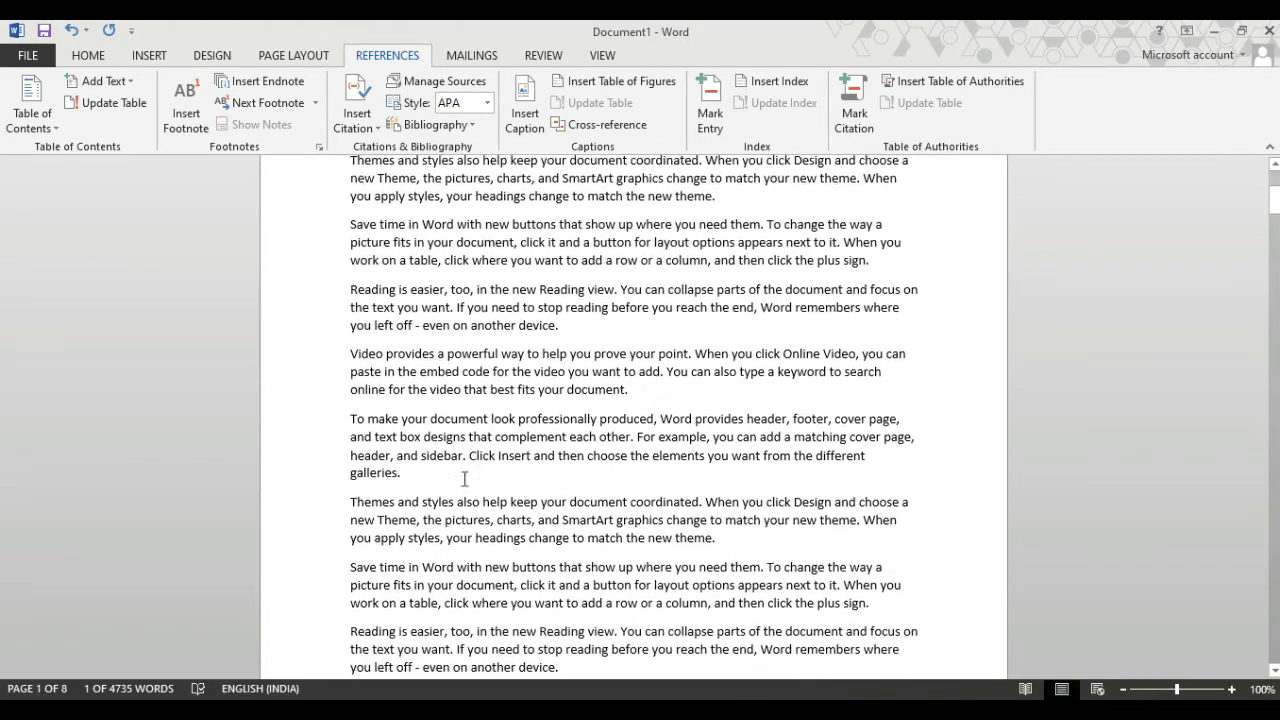
scroll(464, 479, "up", 4)
scroll(464, 479, "up", 2)
scroll(464, 479, "up", 4)
scroll(464, 481, "up", 1)
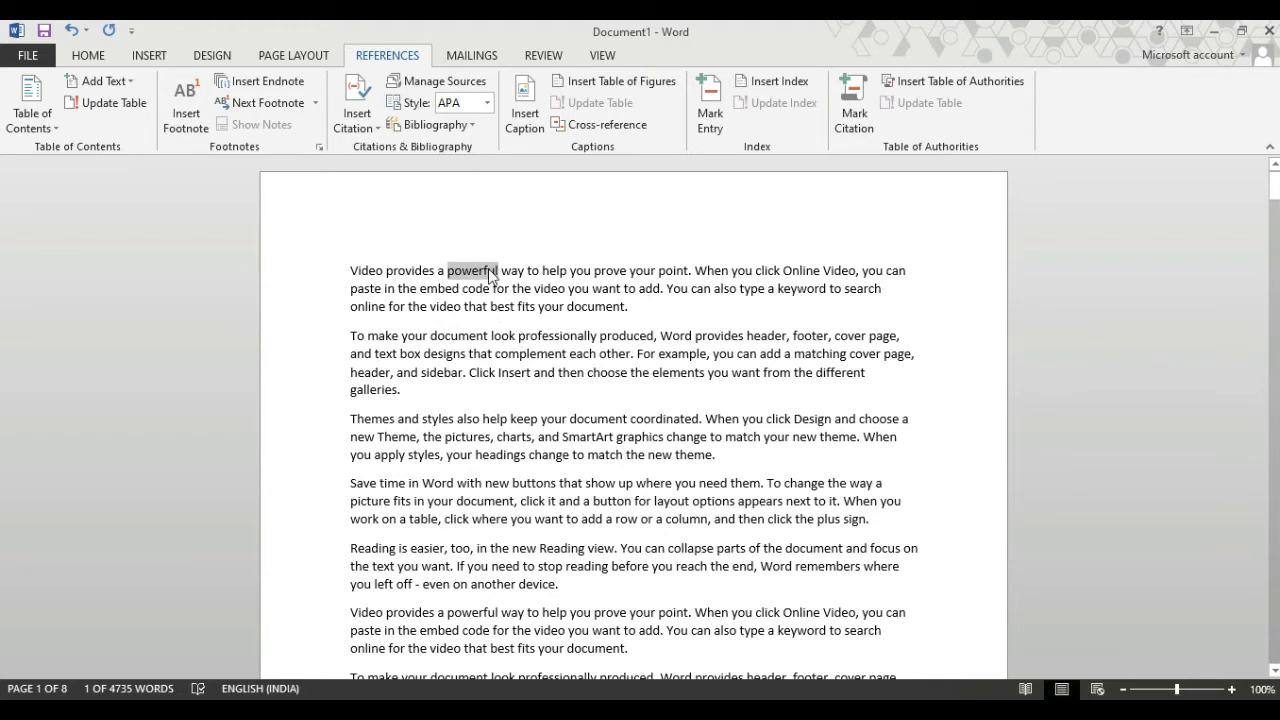
Insert footnote 1 after 'powerful' with the note text 'jashdkjasgbdkjasgbdksahg'.
left_click(192, 134)
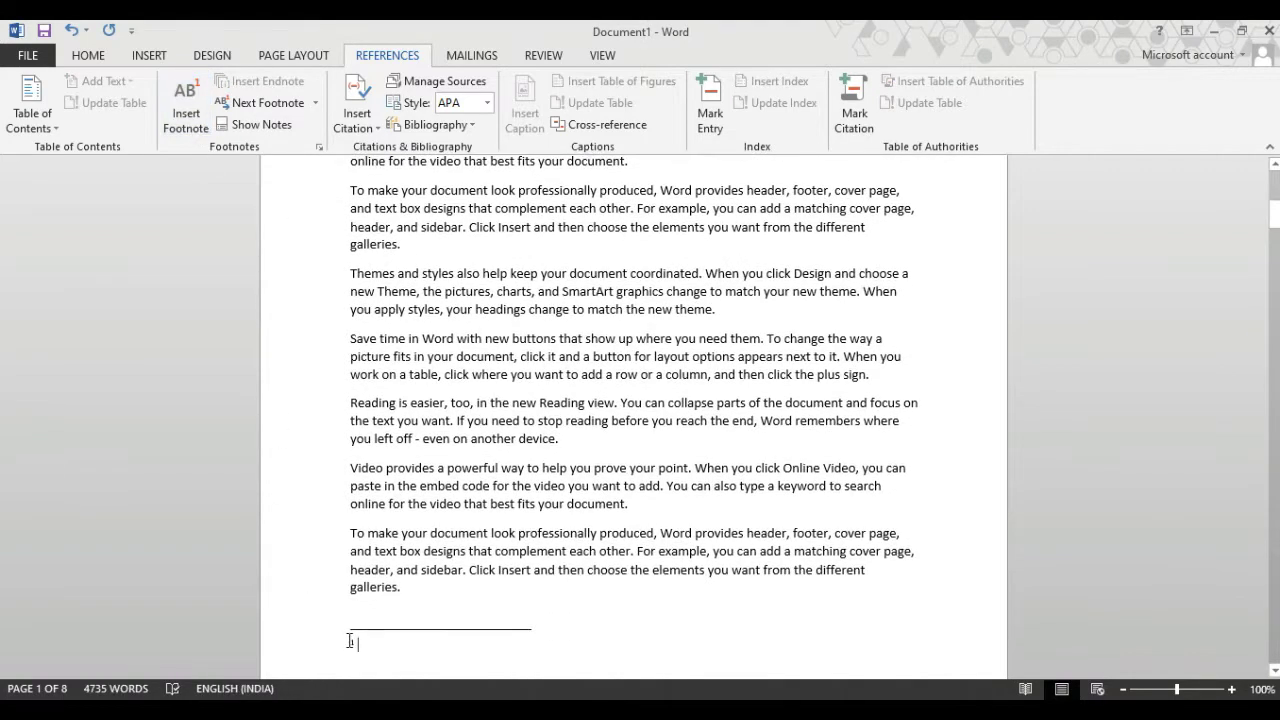
left_click(351, 644)
type("jashdkjasgbdkjasgbdksahg")
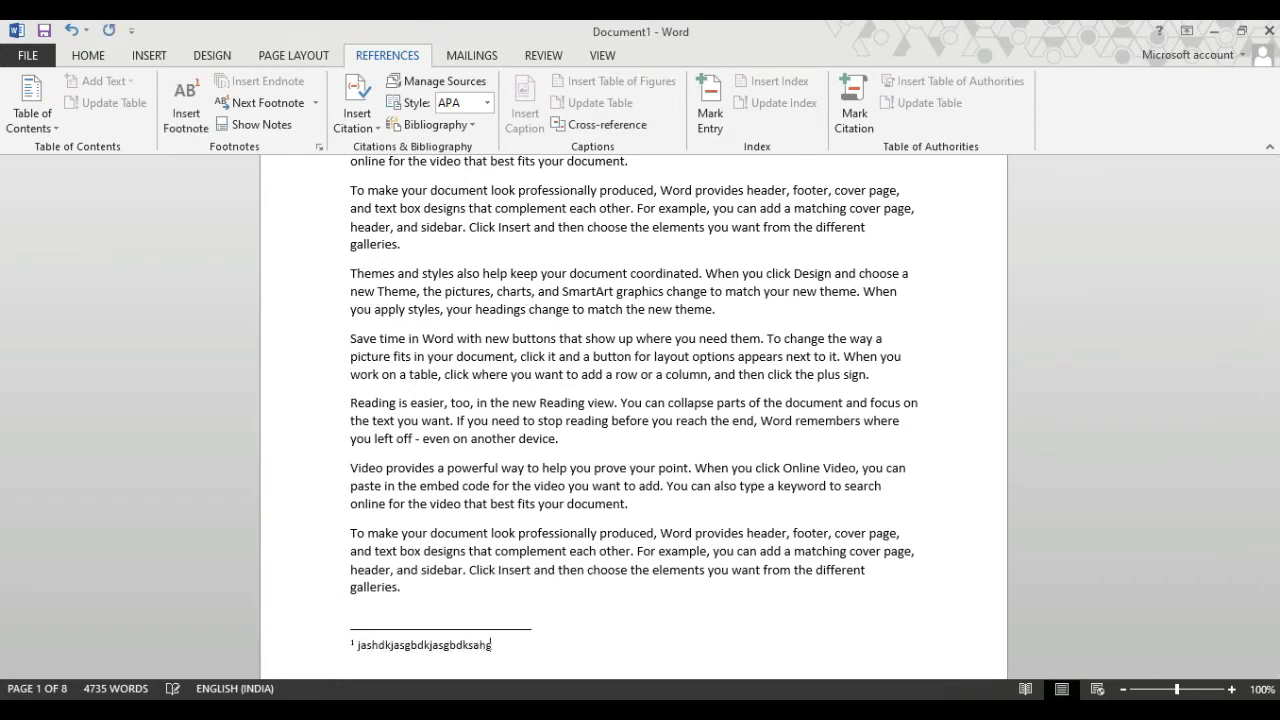
scroll(262, 468, "down", 5)
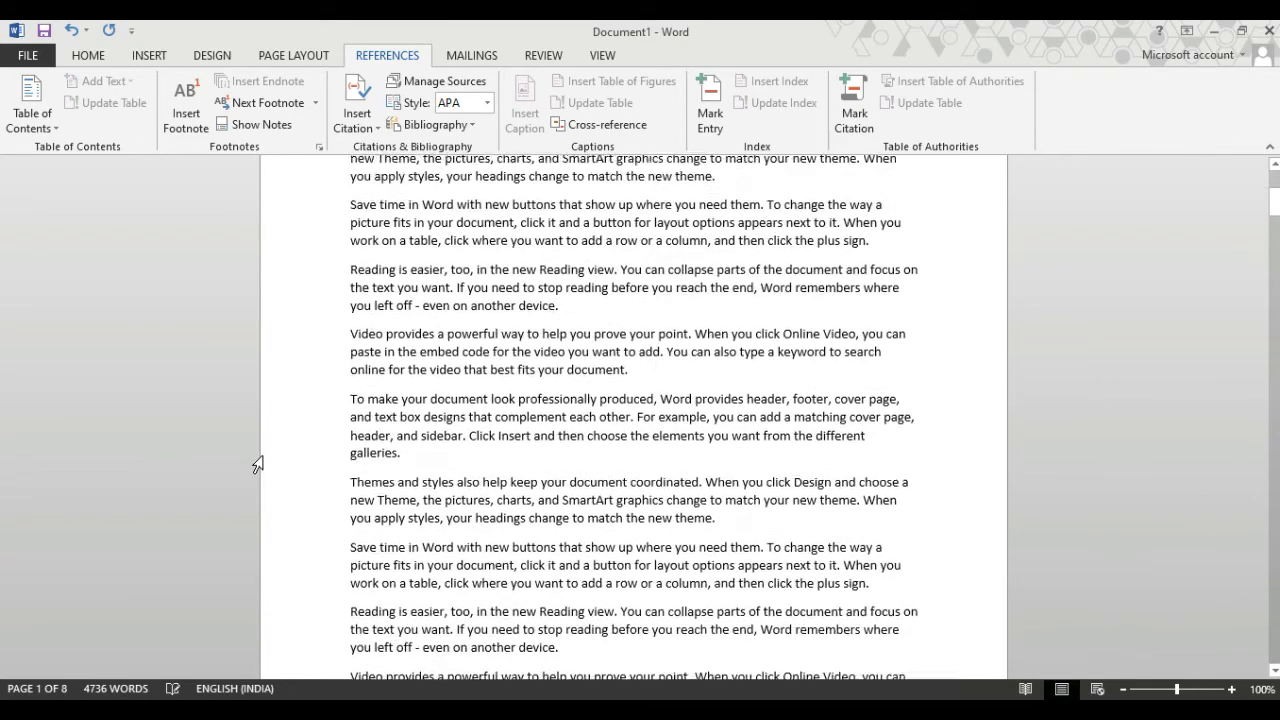
scroll(265, 473, "up", 3)
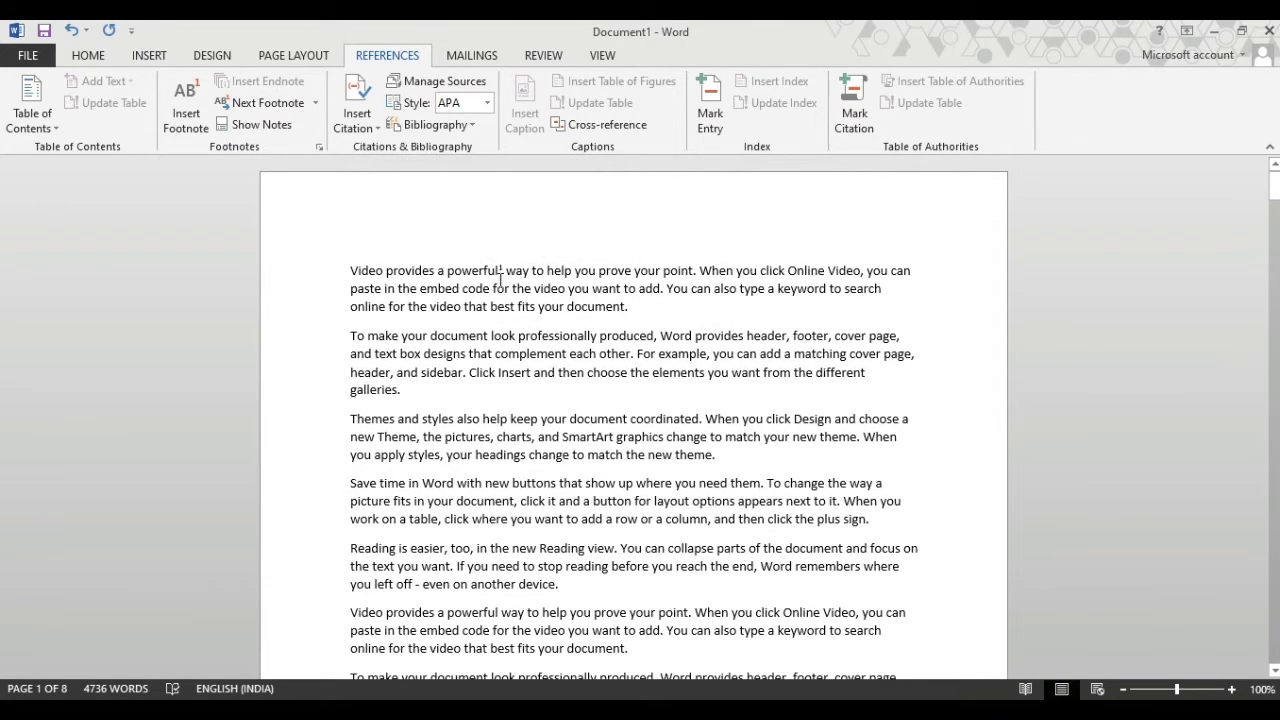
mouse_move(506, 271)
Insert a footnote after 'coordinated' in the Themes paragraph with text 'sasdhaj,dhbsajkfbgkjfbg'.
mouse_move(631, 420)
left_mouse_down()
mouse_move(690, 408)
mouse_move(697, 425)
left_mouse_up()
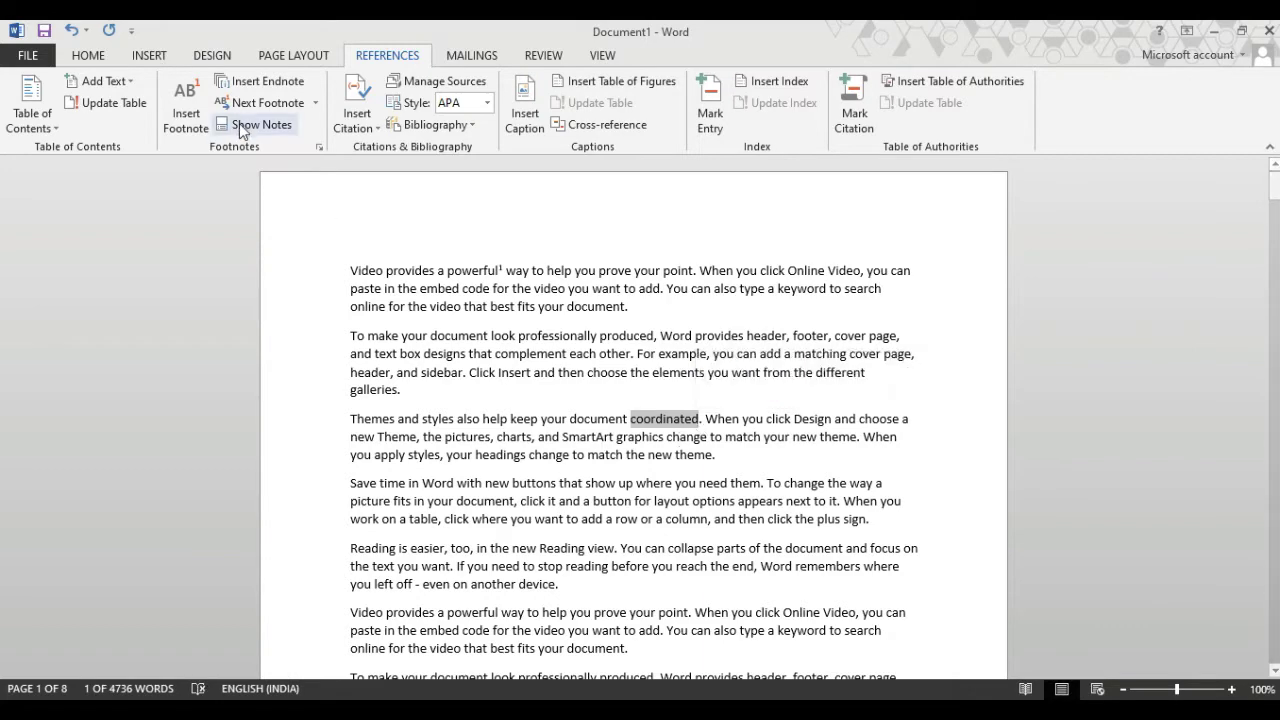
left_click(190, 118)
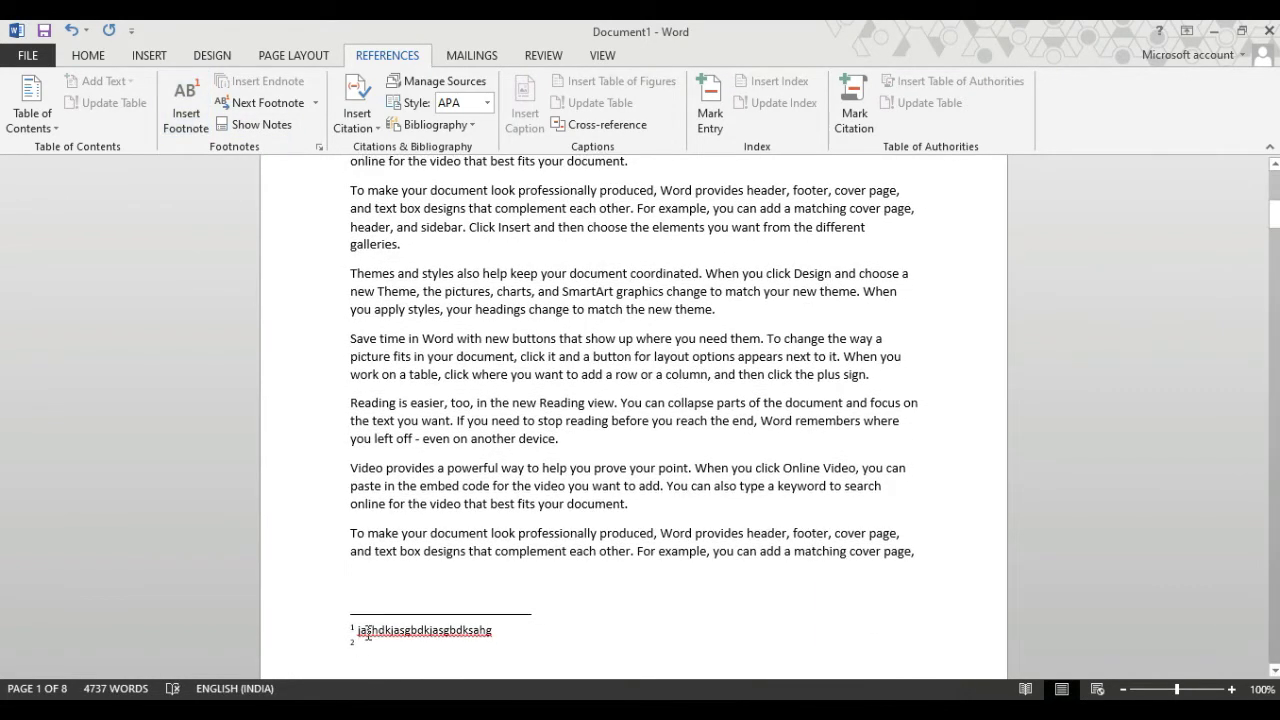
type("sasdhaj,dhbsajkfbgkjfbg")
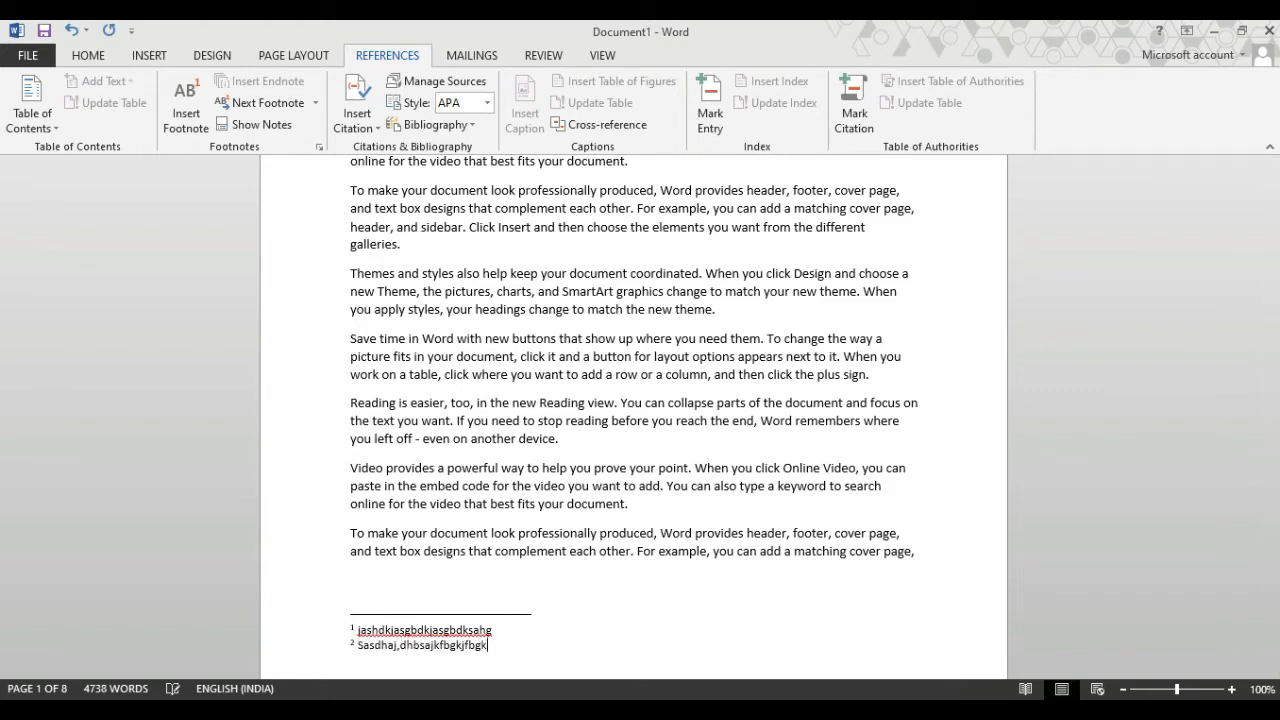
scroll(460, 586, "up", 3)
scroll(470, 591, "up", 2)
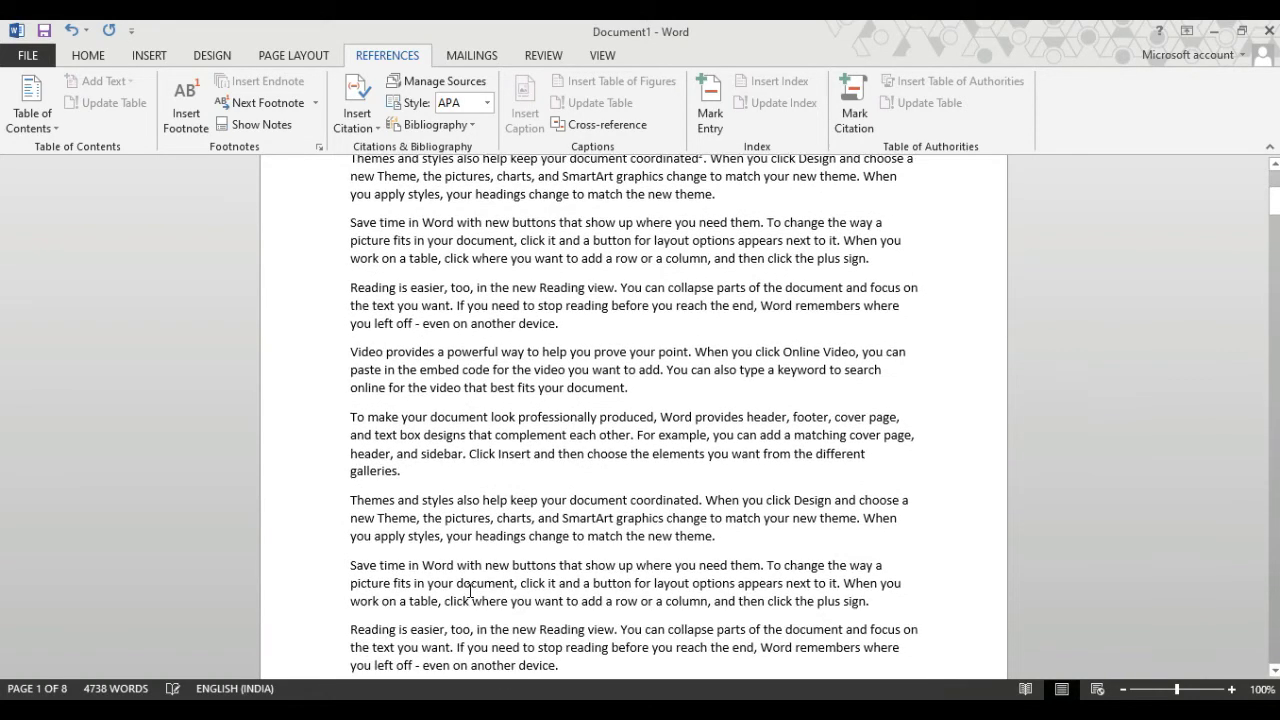
scroll(470, 591, "up", 2)
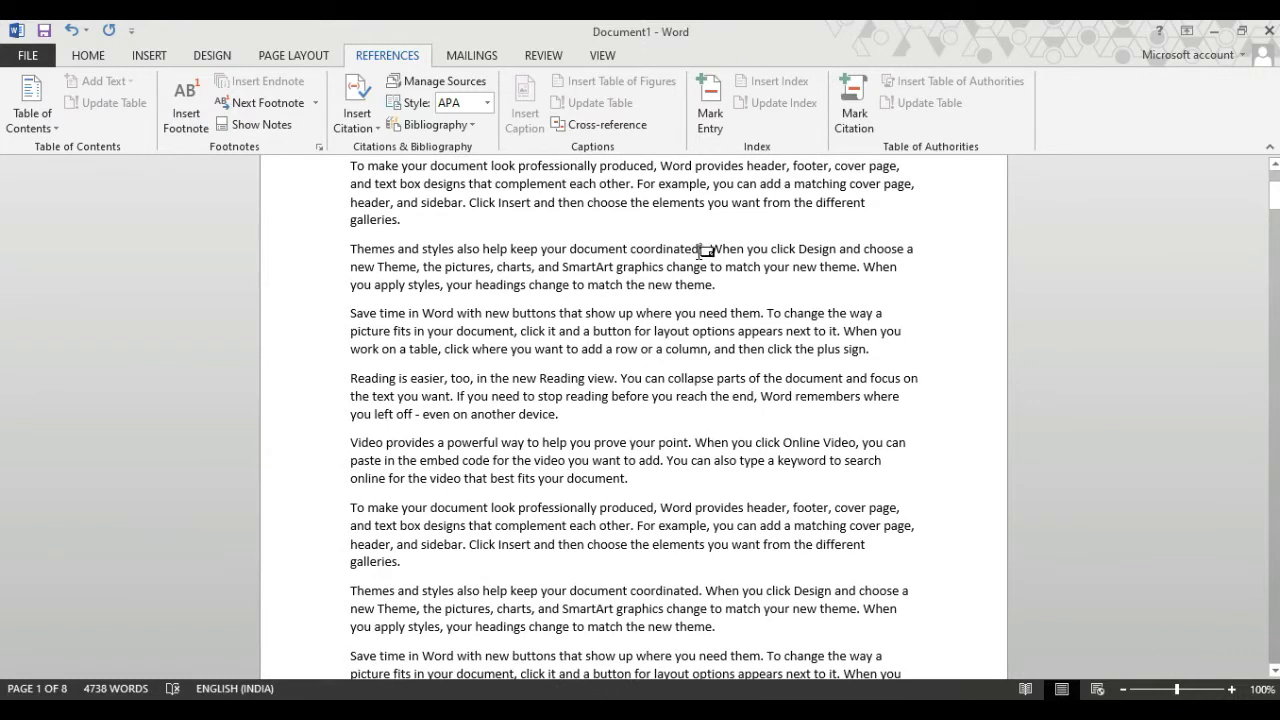
mouse_move(705, 251)
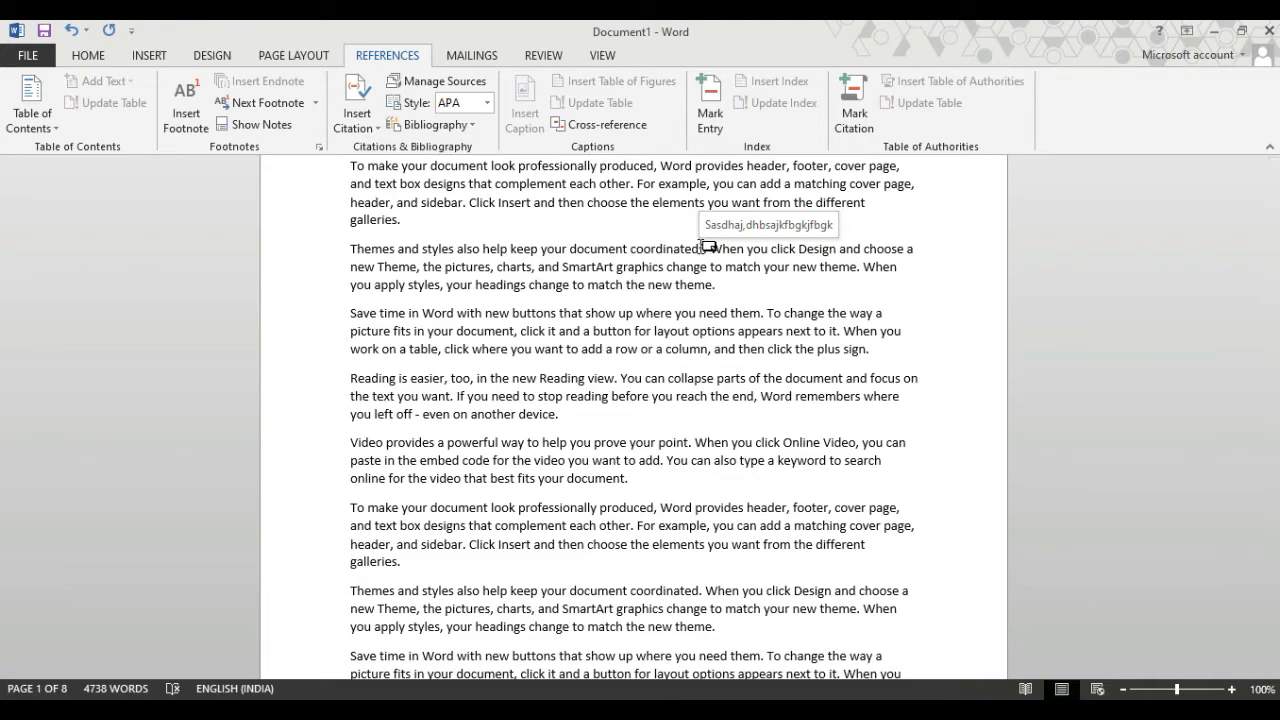
double_click(708, 246)
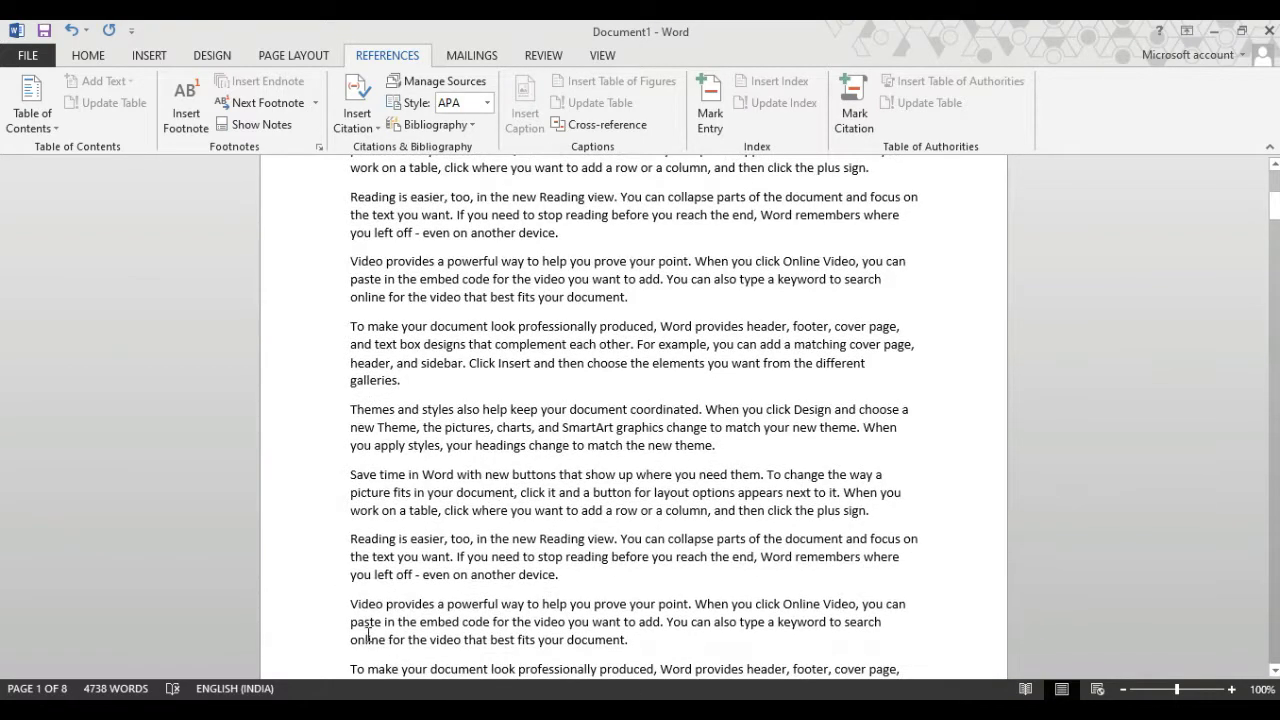
scroll(487, 308, "up", 4)
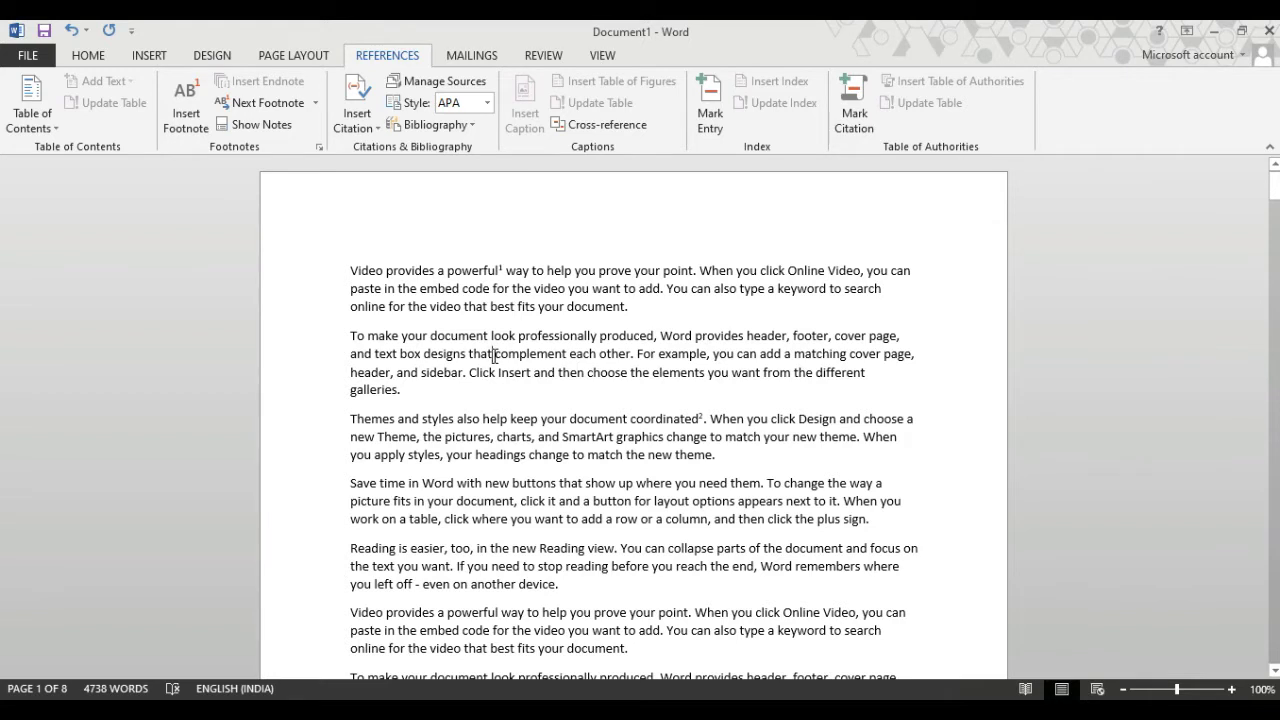
Insert a footnote after the word 'complement' with the note text 'gjgjhghkhjkjhjhy'.
left_click_drag(493, 354, 566, 354)
left_click(548, 372)
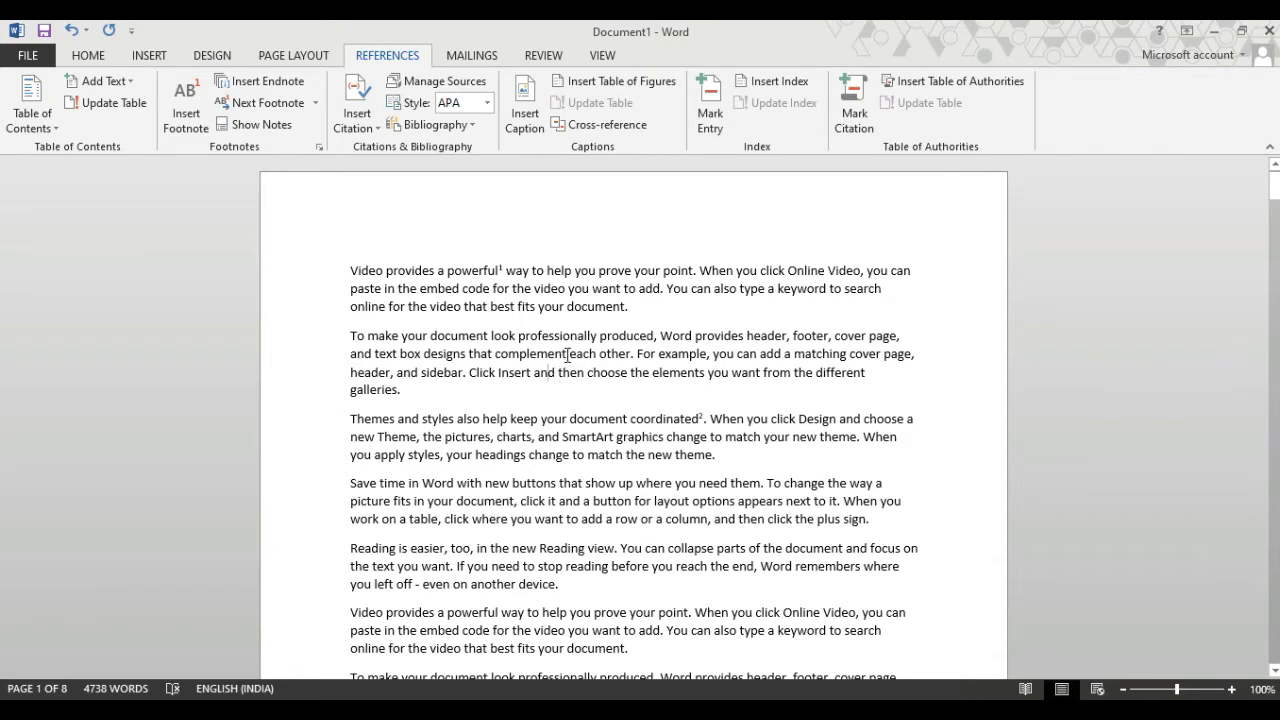
left_click_drag(567, 354, 495, 360)
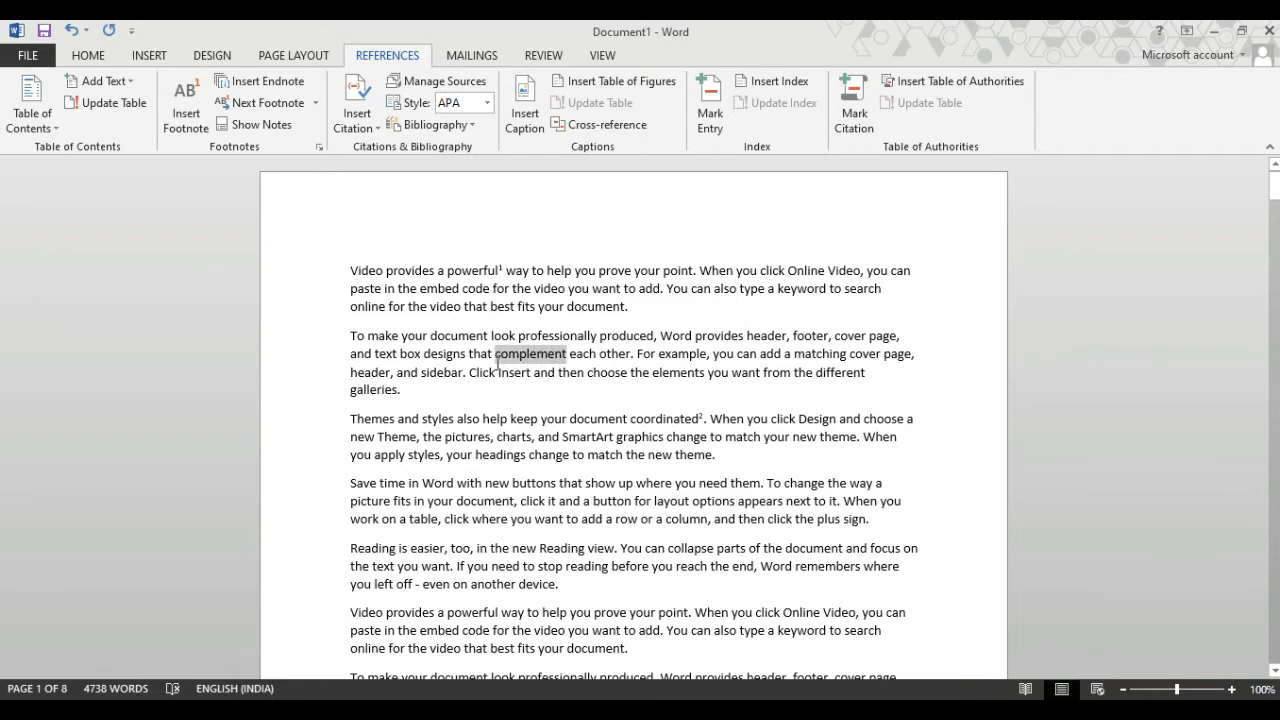
left_click(198, 133)
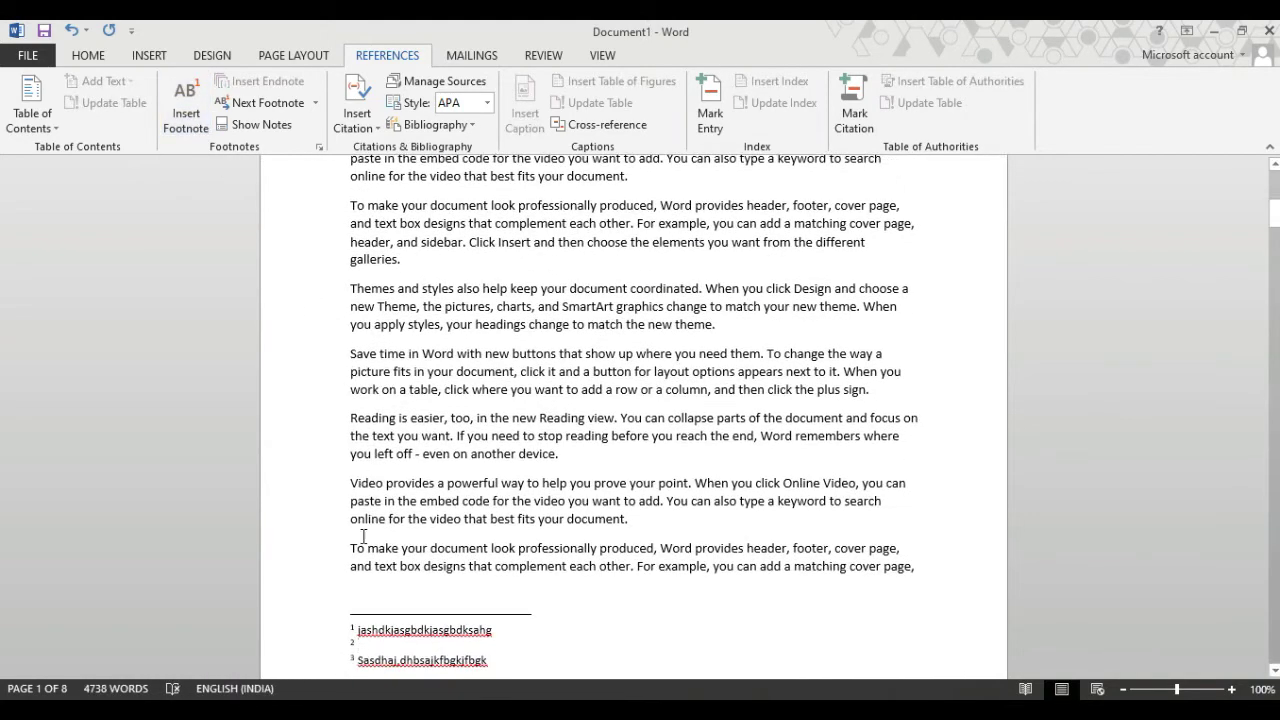
scroll(540, 297, "up", 8)
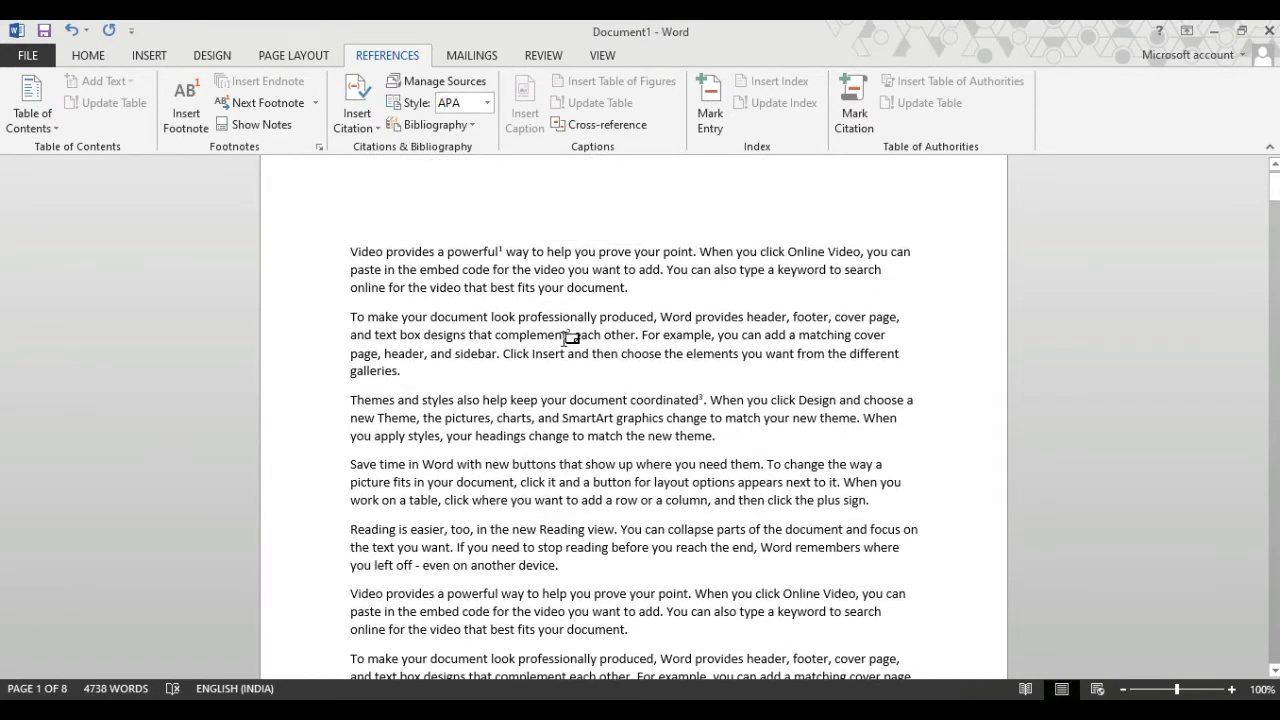
scroll(614, 579, "down", 2)
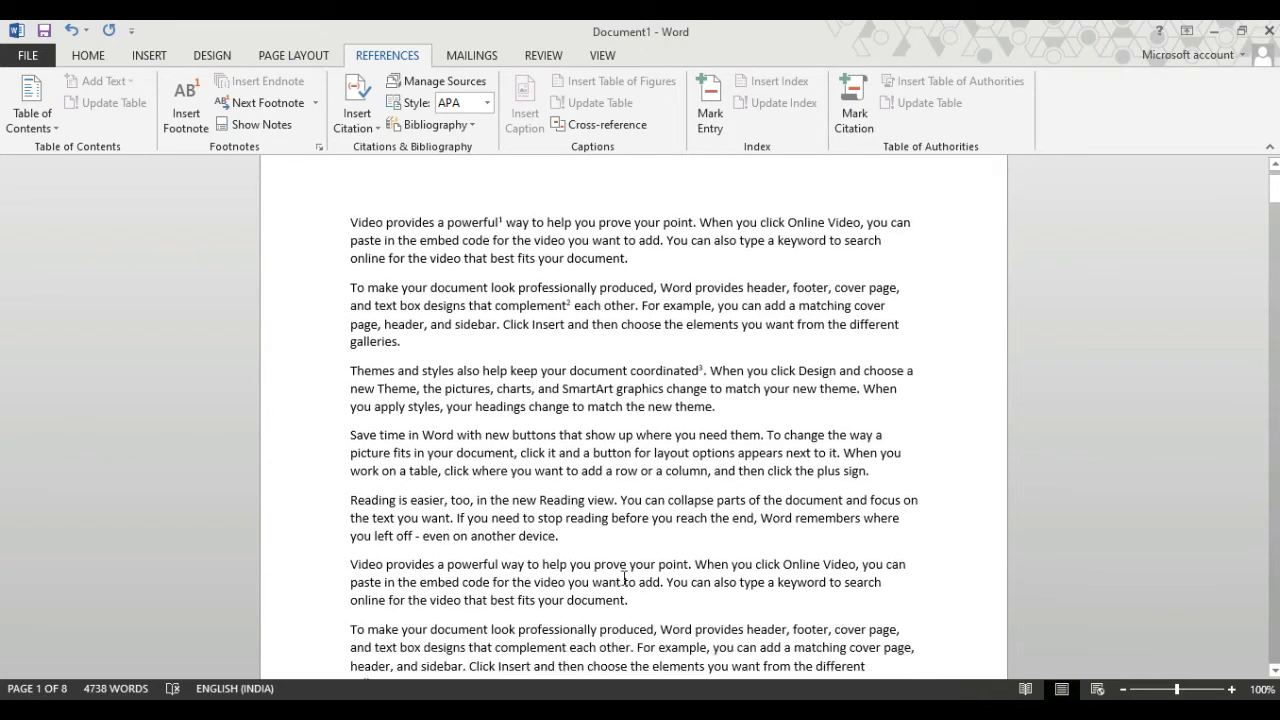
scroll(614, 579, "down", 5)
scroll(614, 579, "down", 5)
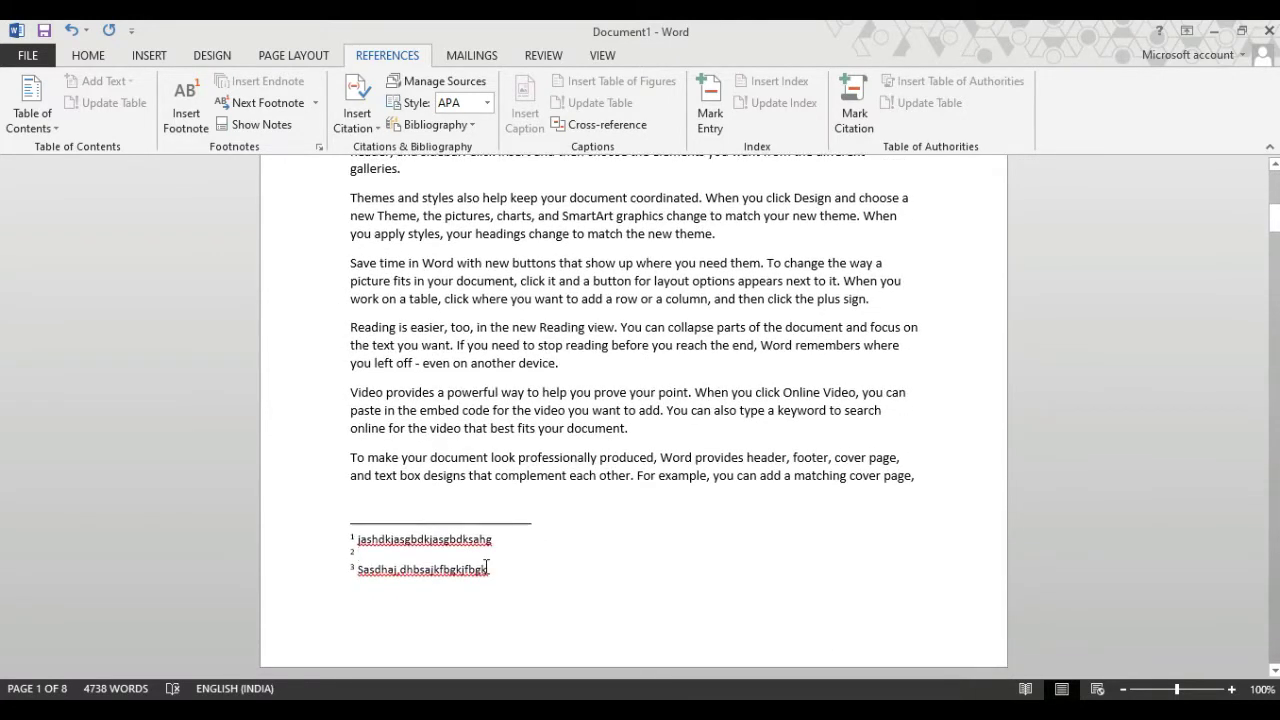
type("gjgjhghkhjkjhjhy")
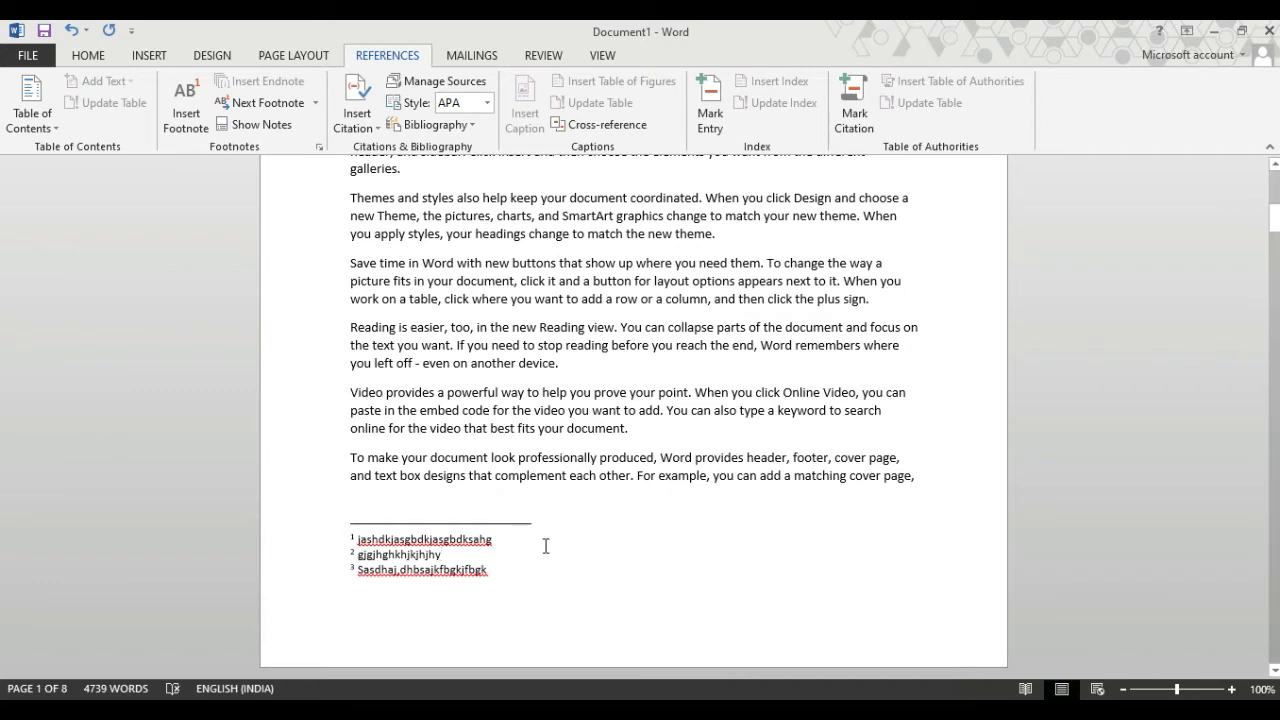
scroll(543, 540, "up", 4)
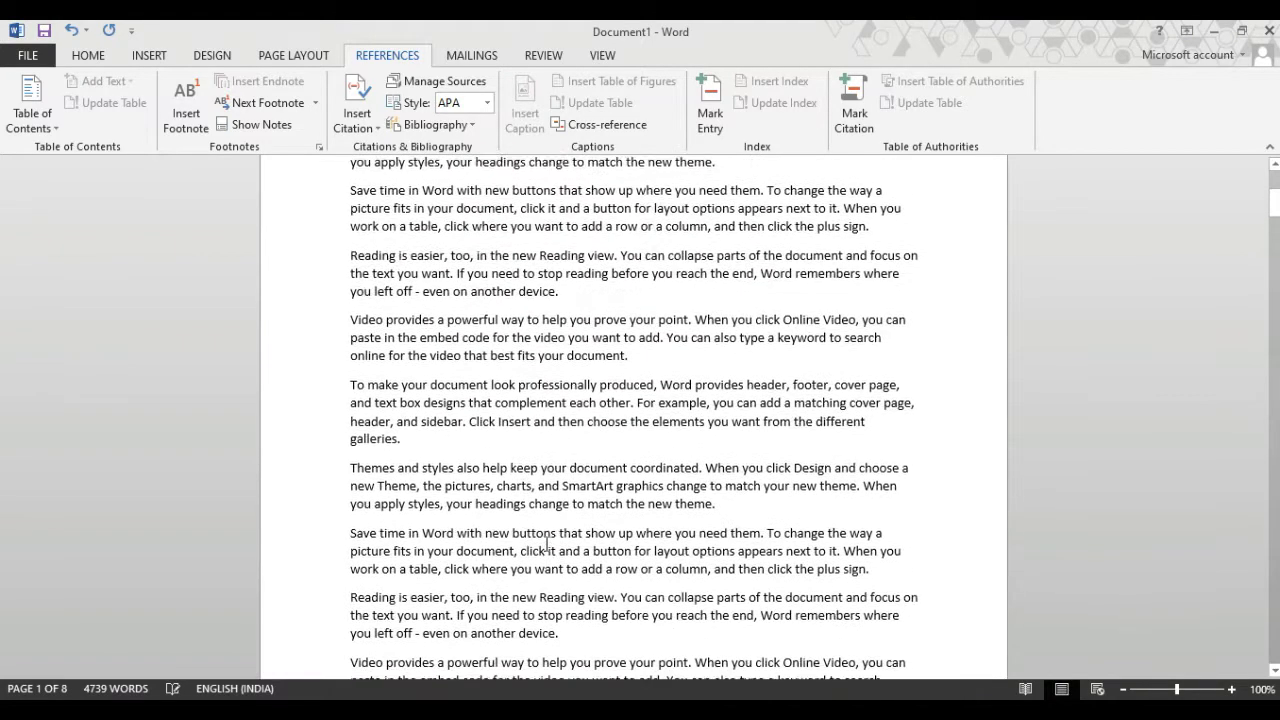
scroll(545, 538, "up", 3)
scroll(547, 537, "up", 3)
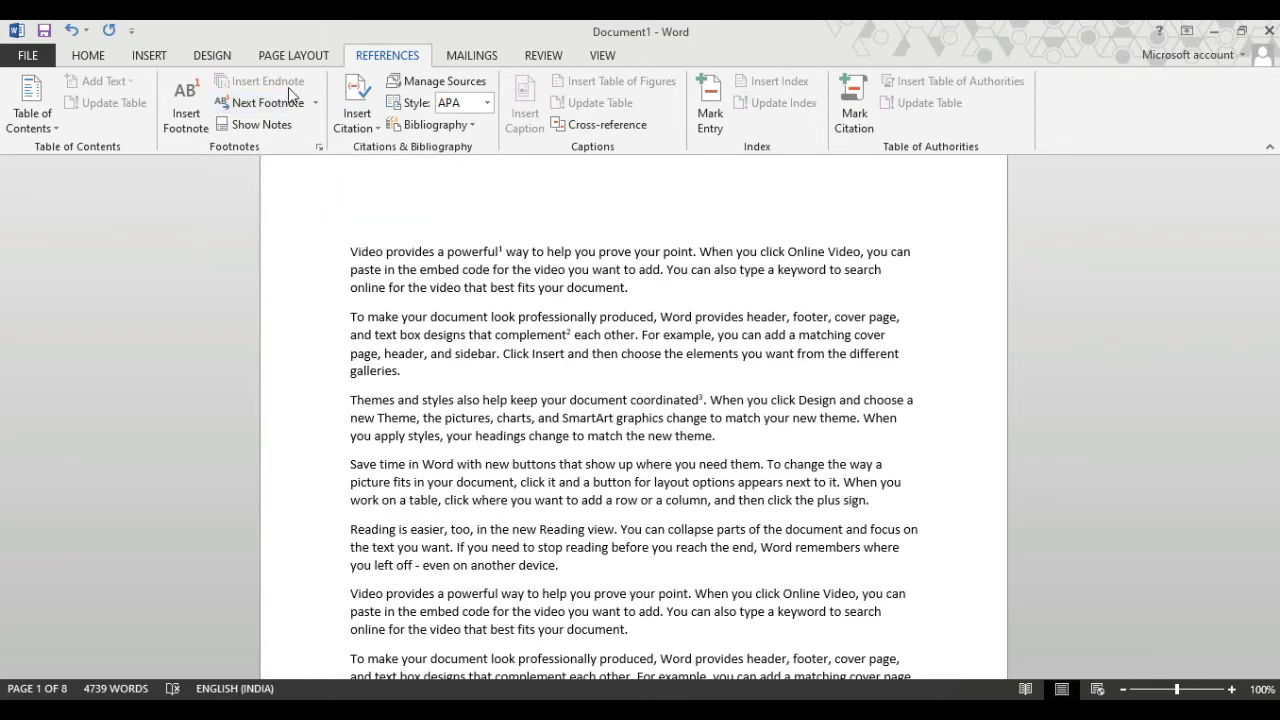
Scroll down and select the word 'professionally' in the body text.
left_click(533, 547)
scroll(530, 549, "down", 3)
scroll(530, 549, "down", 3)
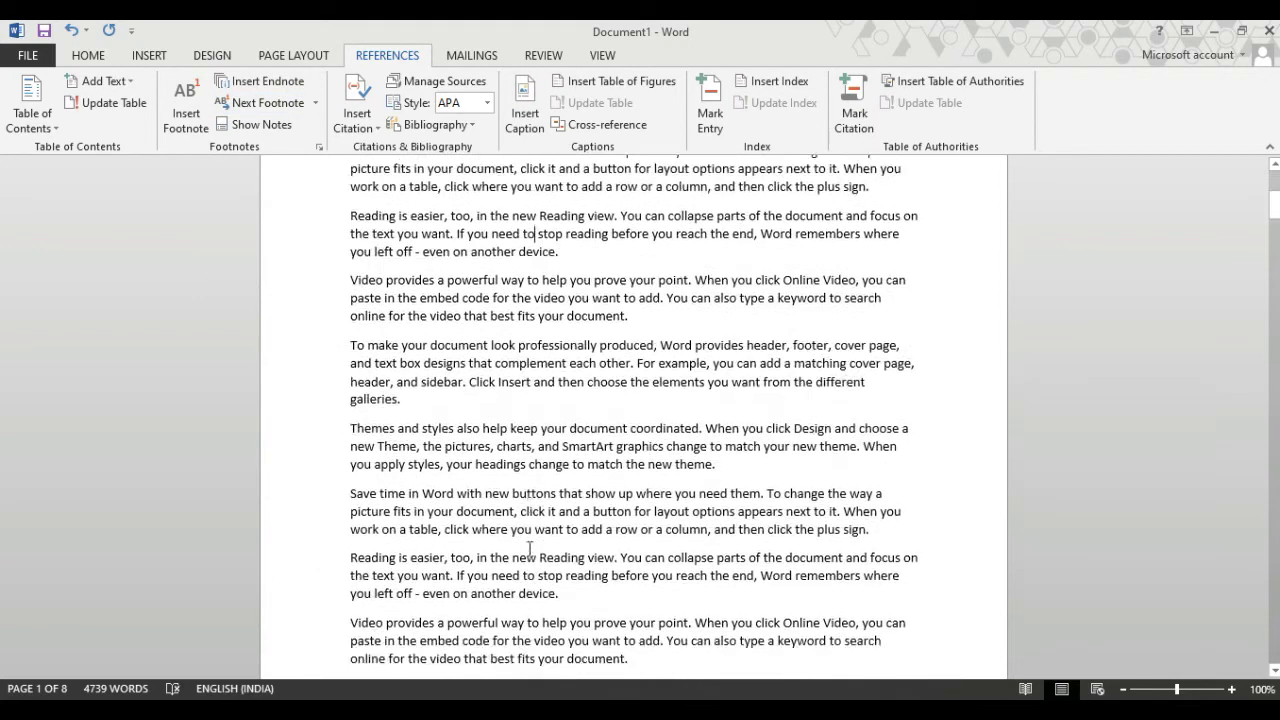
scroll(530, 549, "down", 5)
scroll(500, 500, "down", 5)
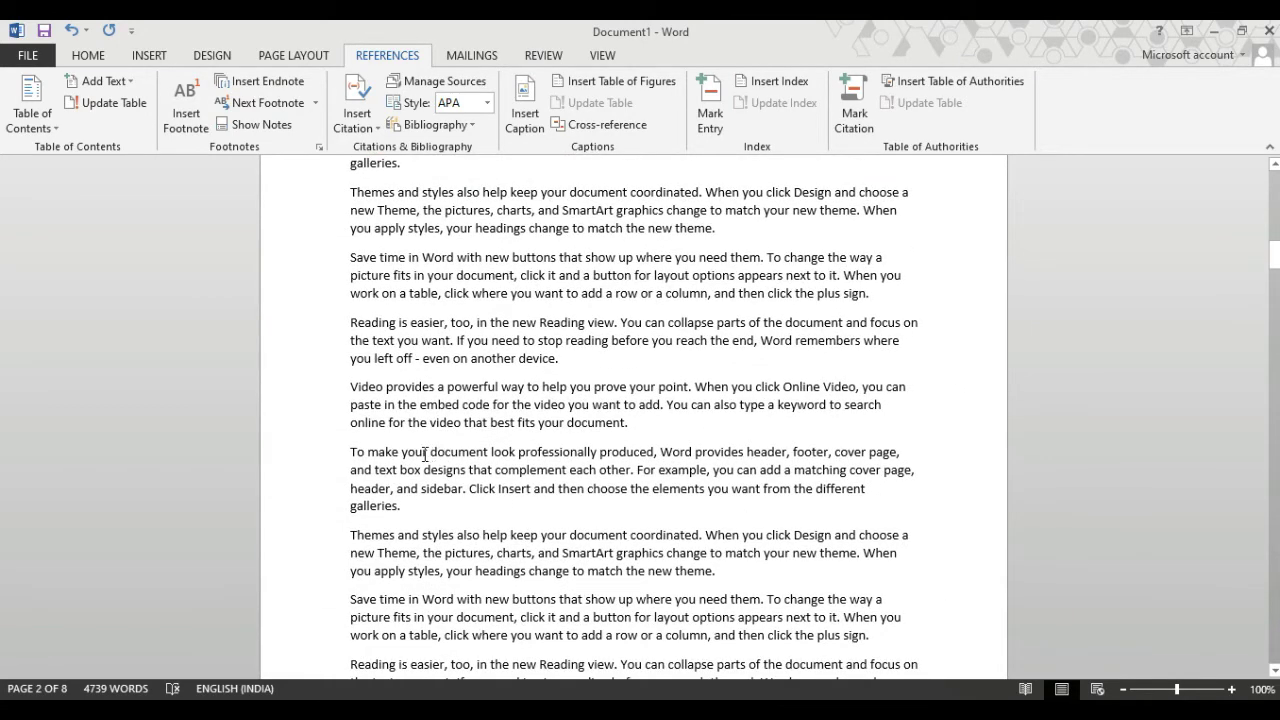
left_click_drag(520, 455, 593, 455)
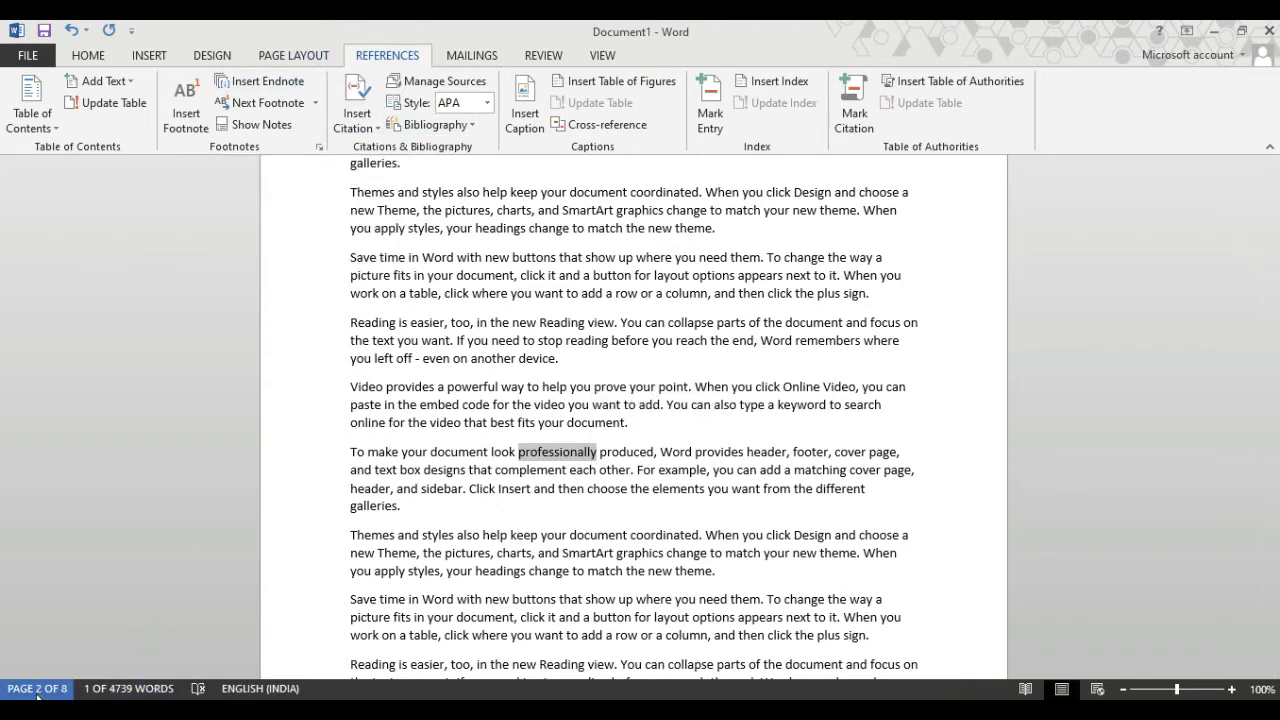
Insert an endnote after 'professionally' with the text 'ghbrfhybfghfg' on the last page.
left_click(268, 81)
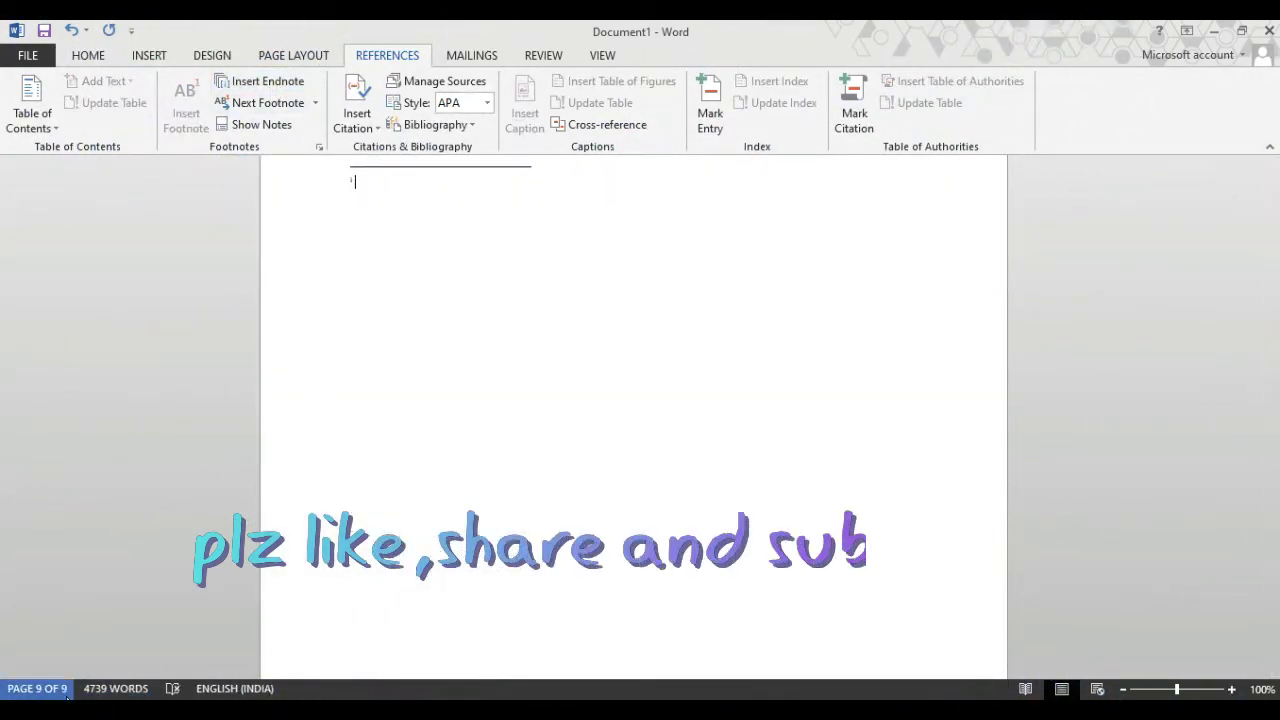
scroll(371, 383, "up", 2)
scroll(371, 383, "up", 1)
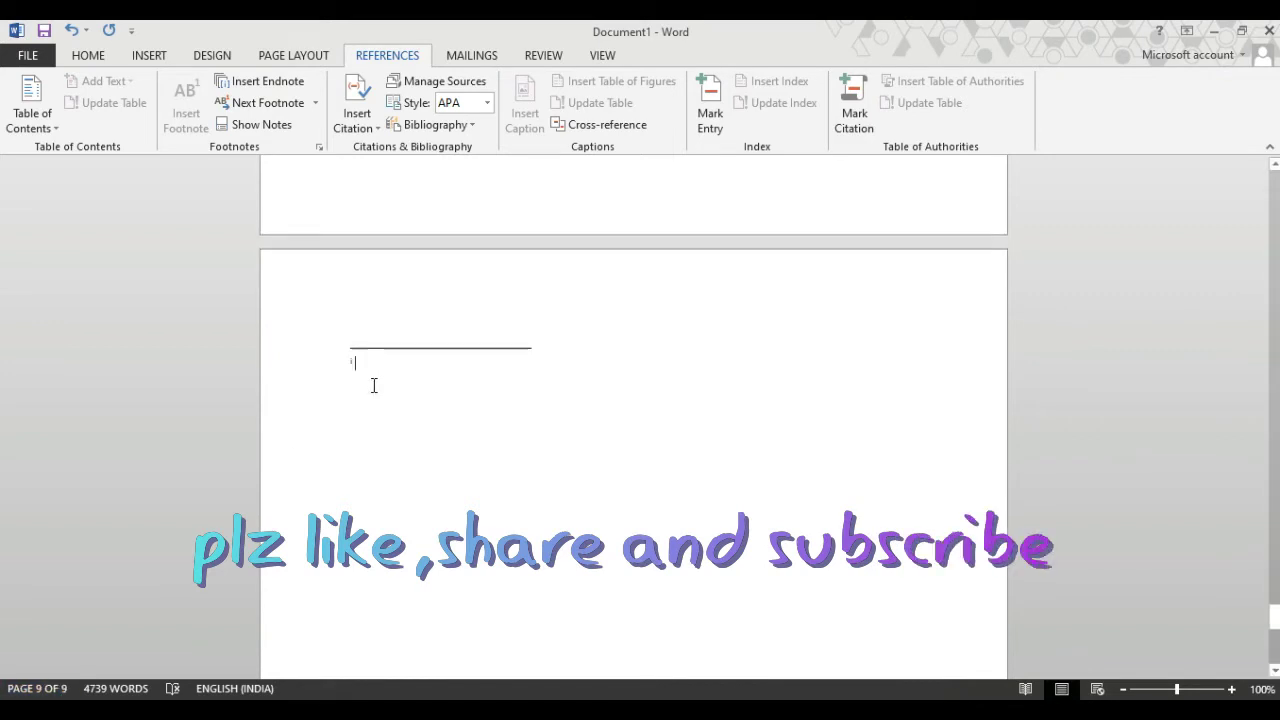
scroll(371, 383, "up", 4)
scroll(373, 383, "down", 2)
scroll(373, 383, "down", 3)
scroll(373, 383, "up", 1)
scroll(365, 350, "up", 3)
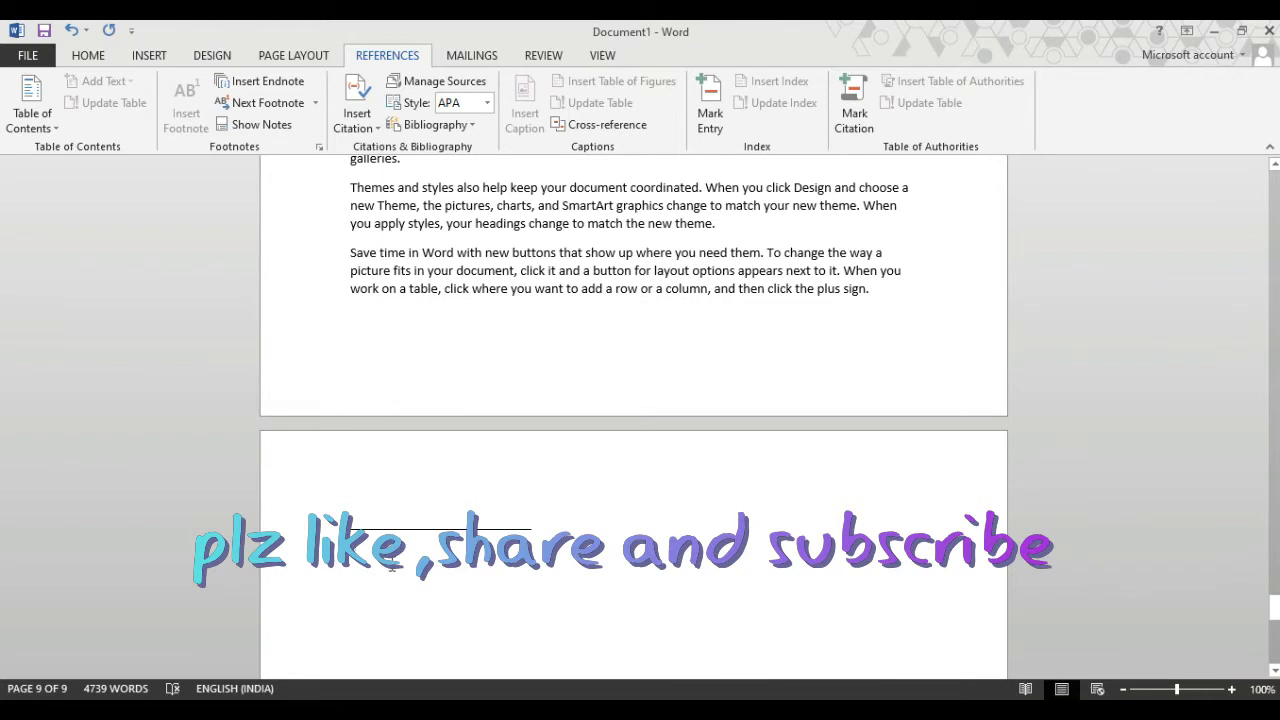
scroll(382, 511, "down", 2)
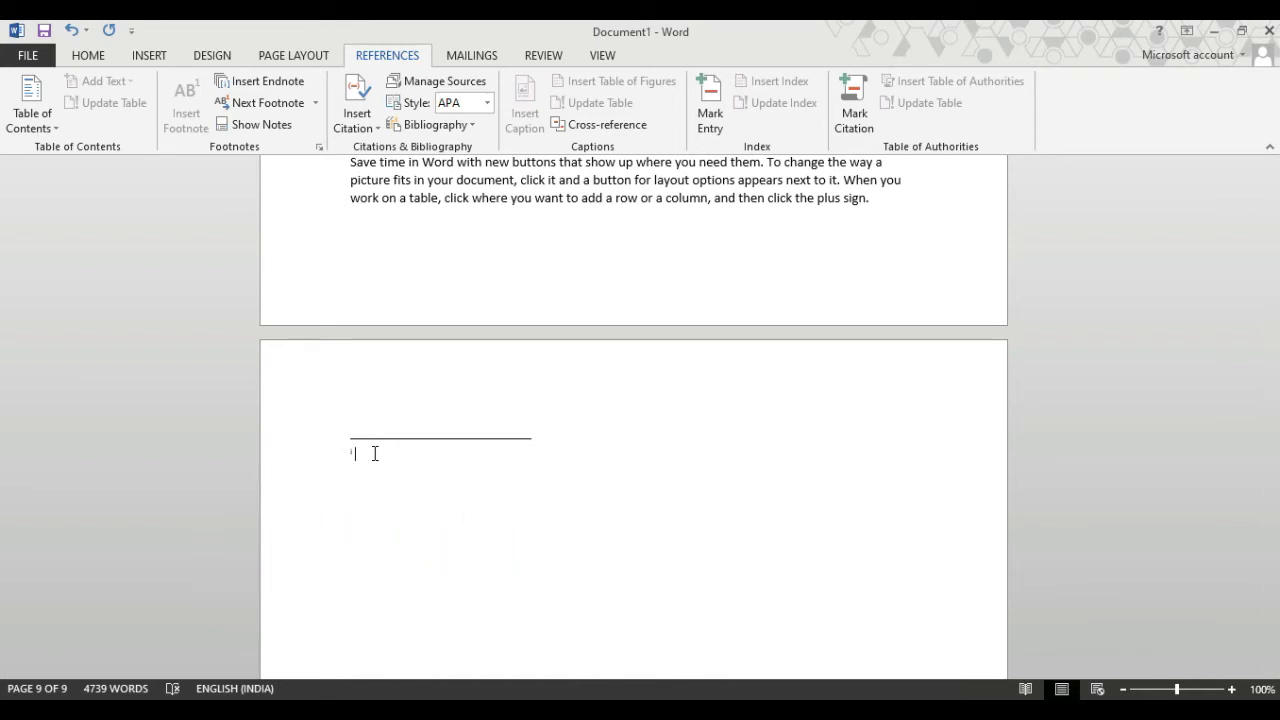
type("ghbrfhybfghfghfg")
scroll(396, 436, "up", 10)
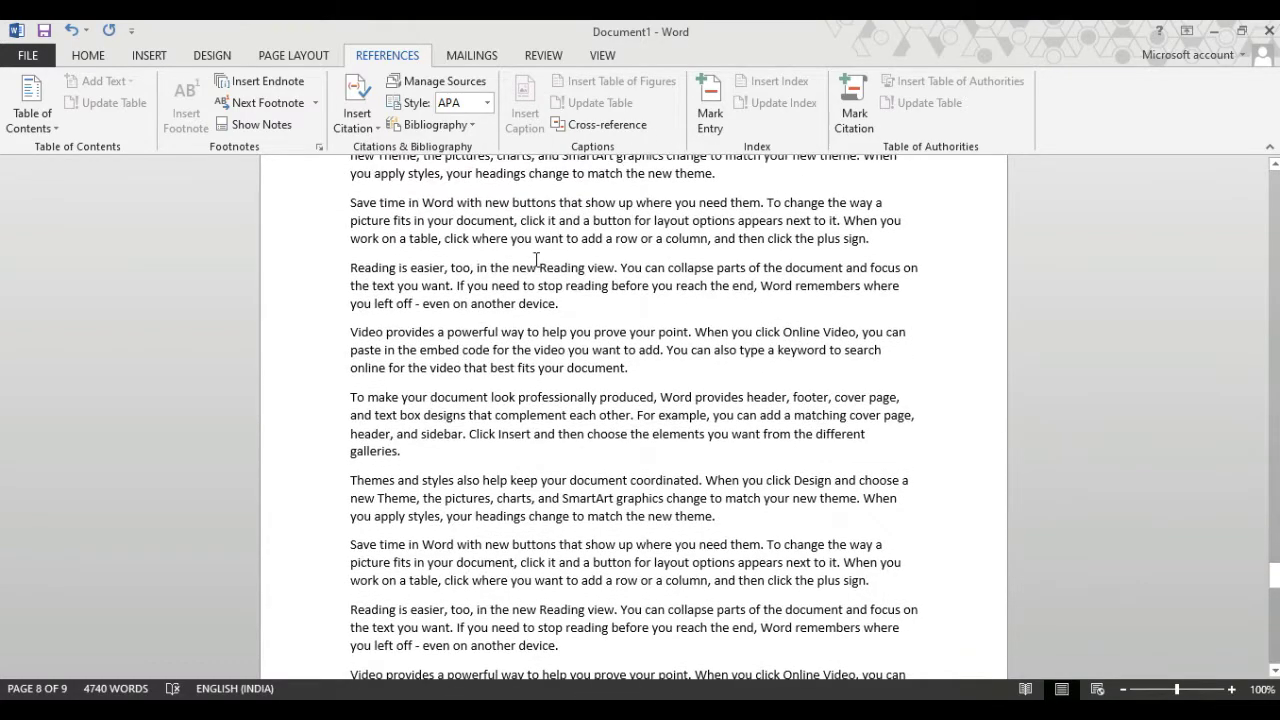
left_click_drag(540, 268, 585, 267)
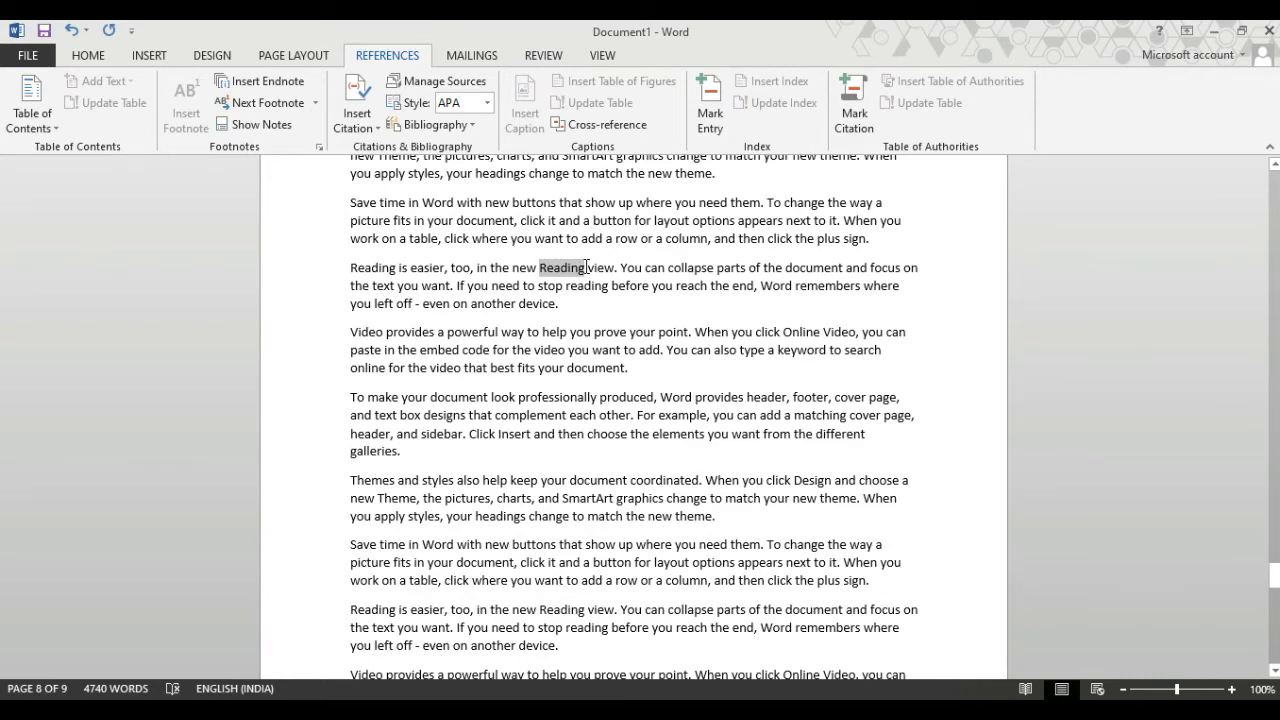
left_click(259, 81)
type("fg")
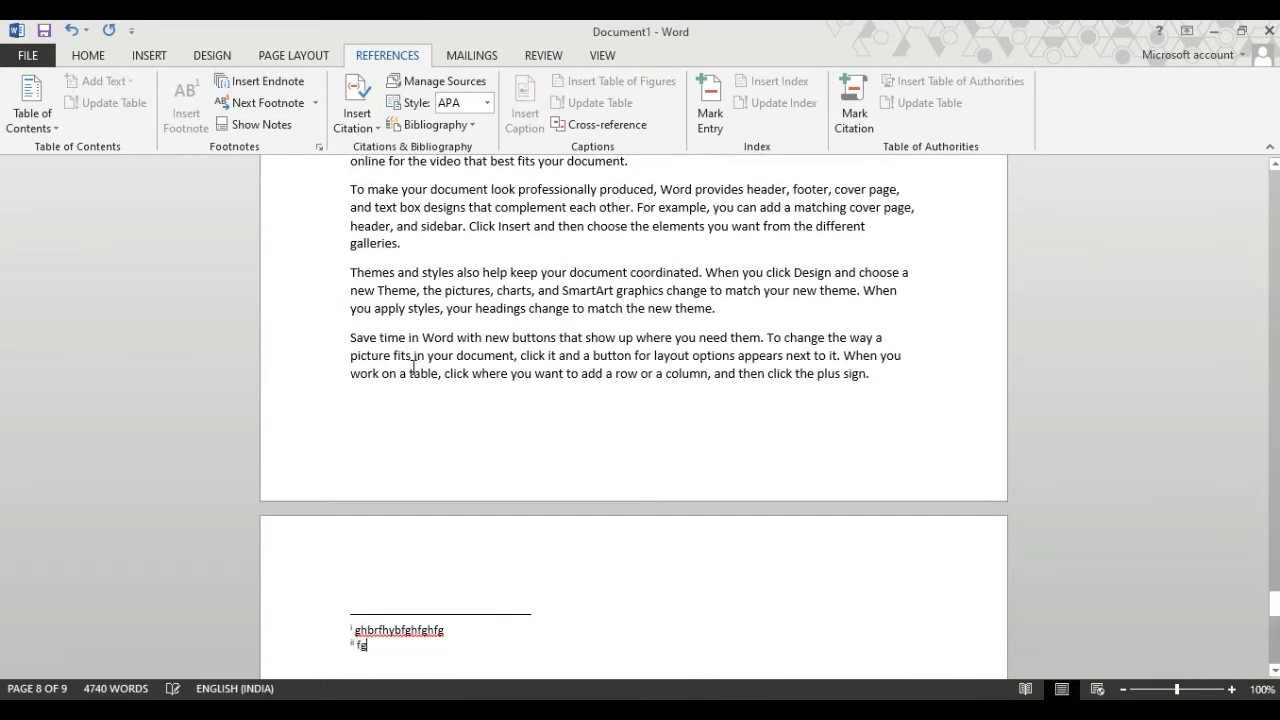
type("fghfghfghfgh")
scroll(420, 363, "up", 4)
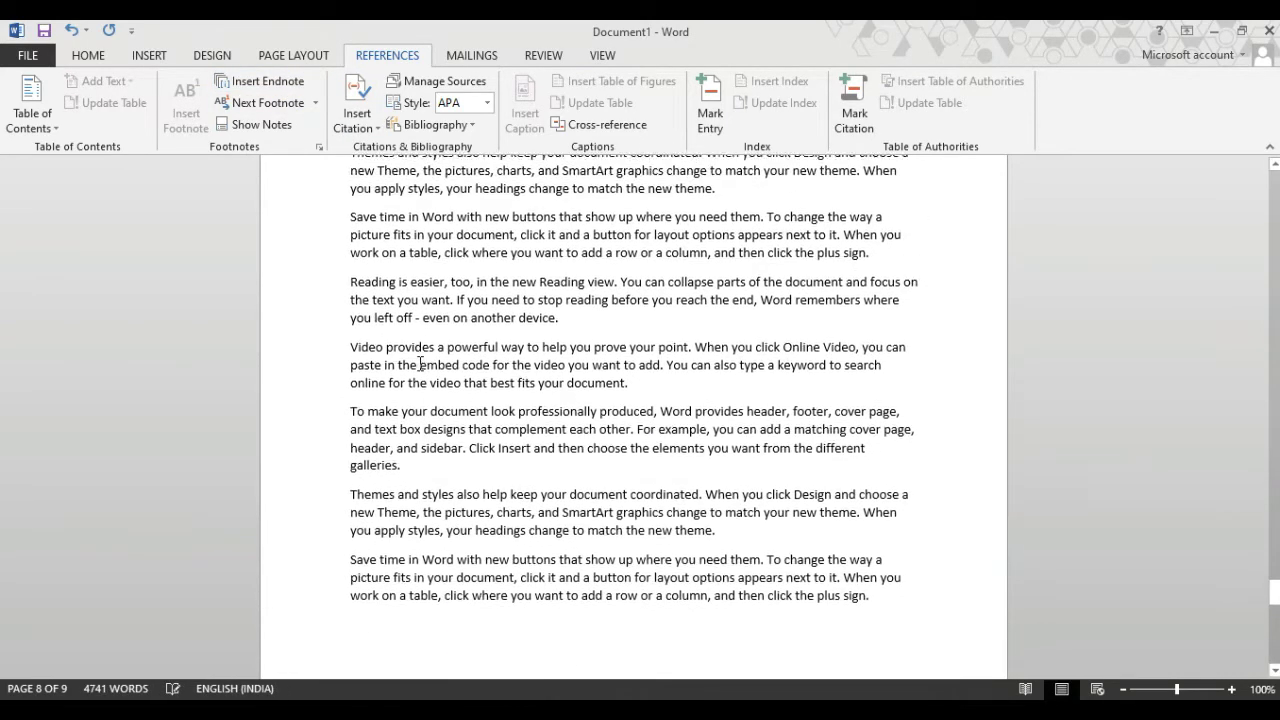
scroll(420, 363, "up", 2)
scroll(420, 363, "up", 3)
scroll(420, 360, "up", 2)
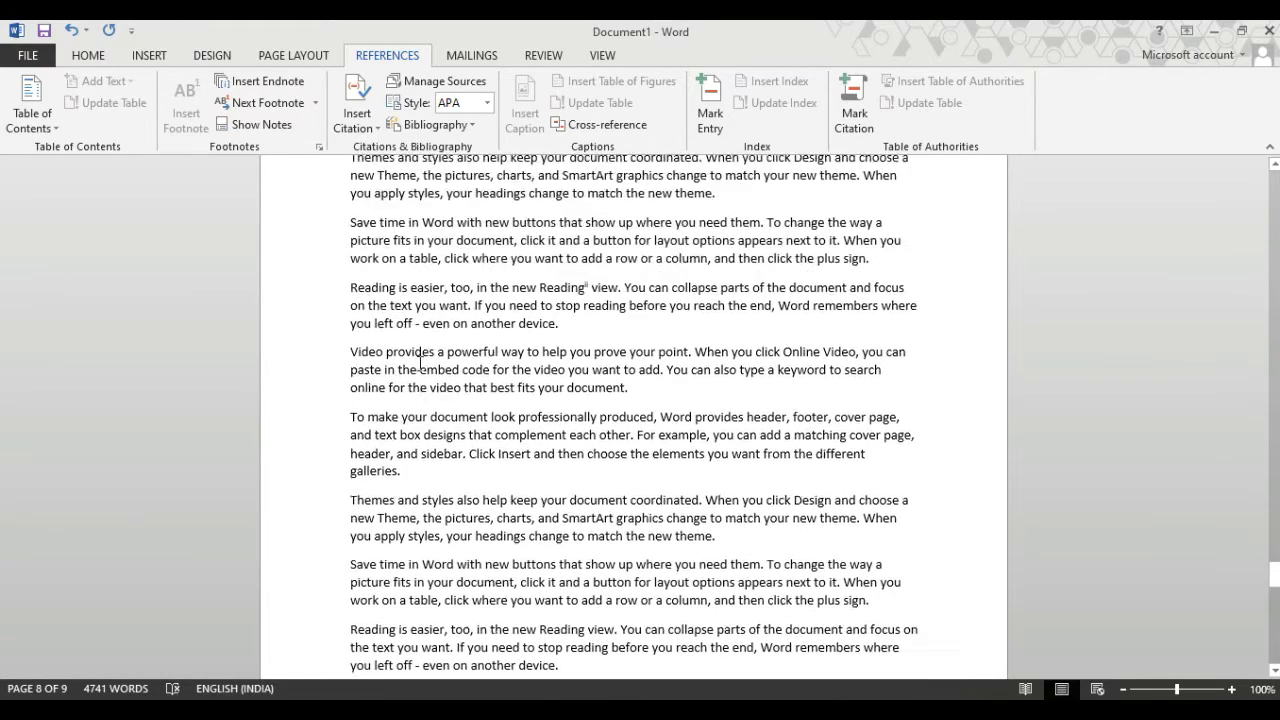
scroll(420, 360, "up", 1)
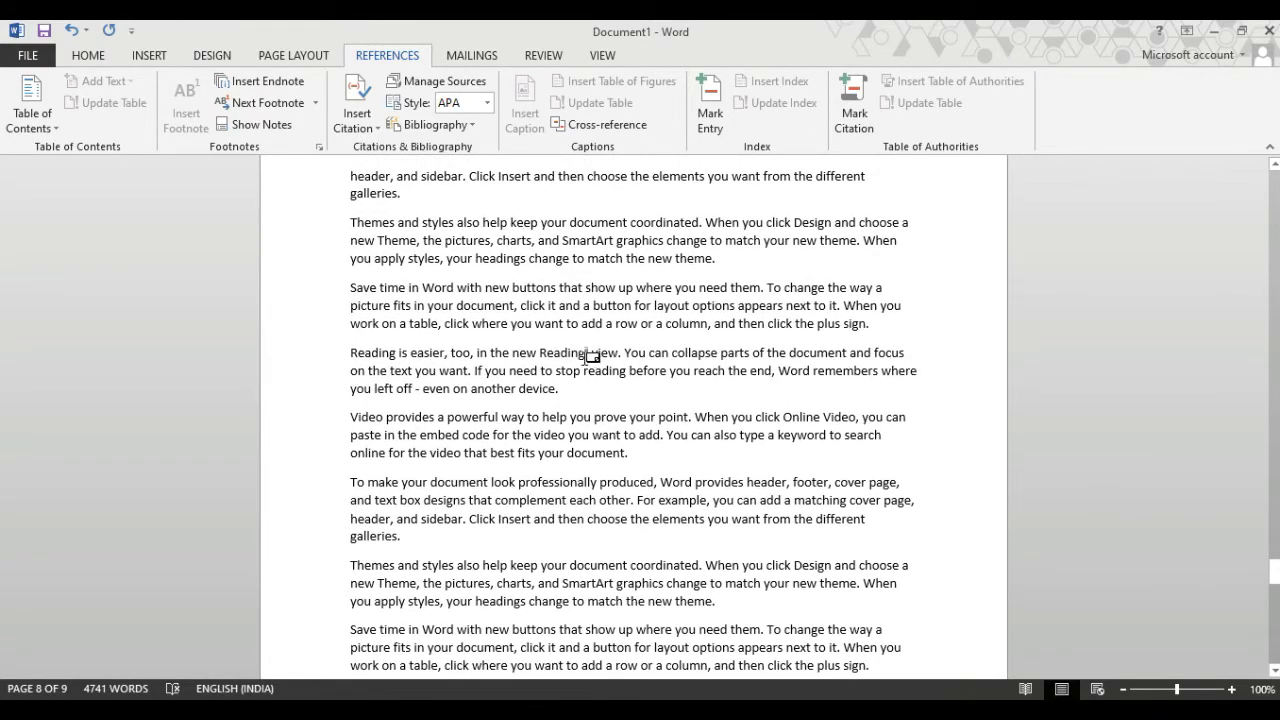
mouse_move(590, 355)
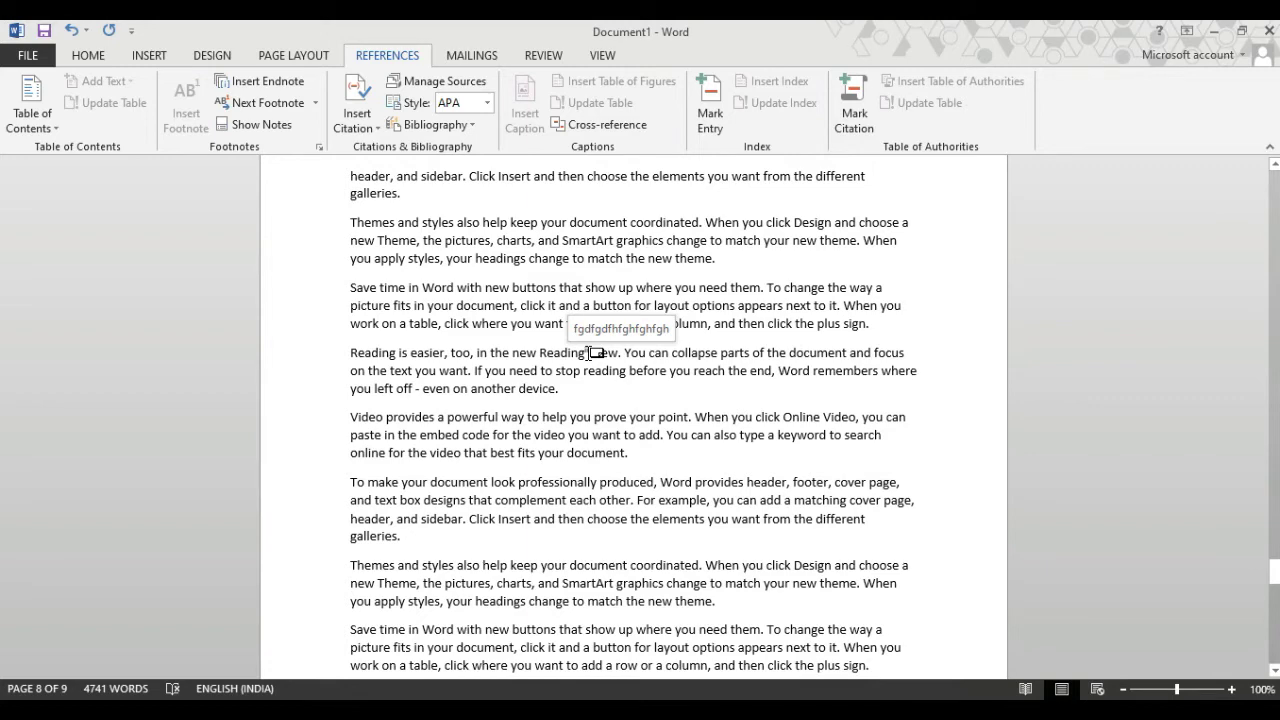
scroll(514, 224, "up", 2)
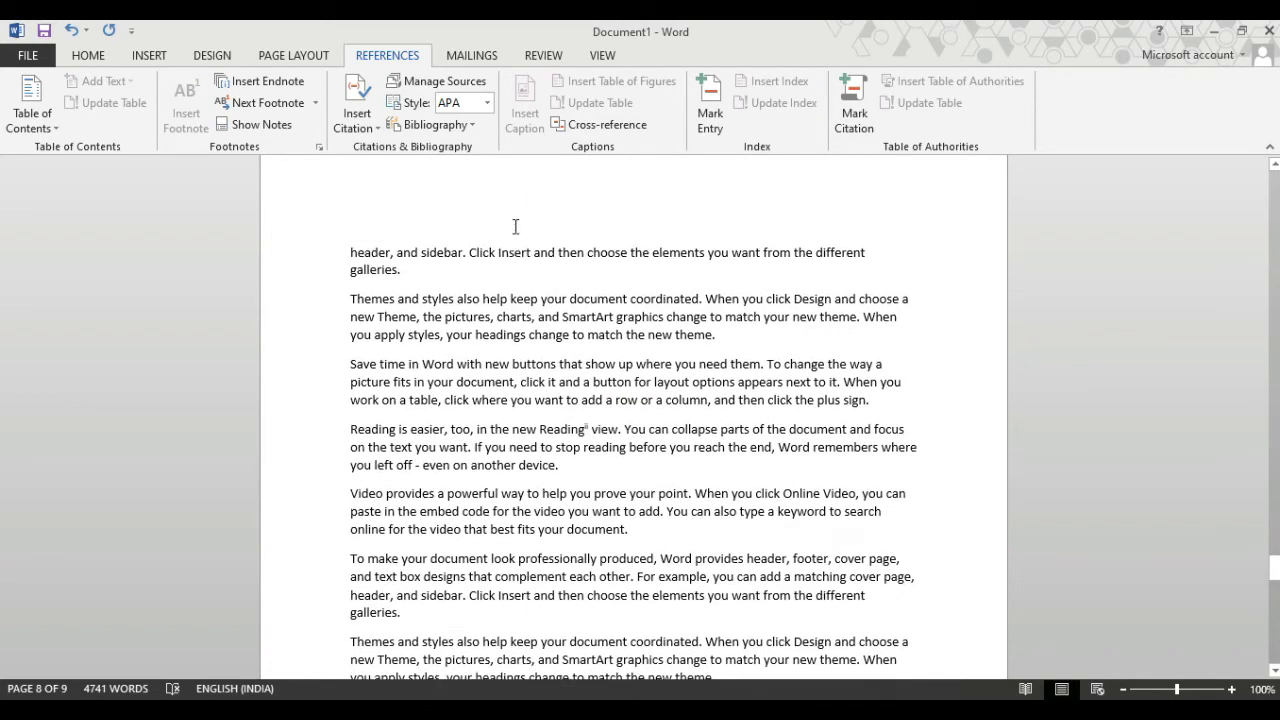
scroll(516, 230, "down", 1)
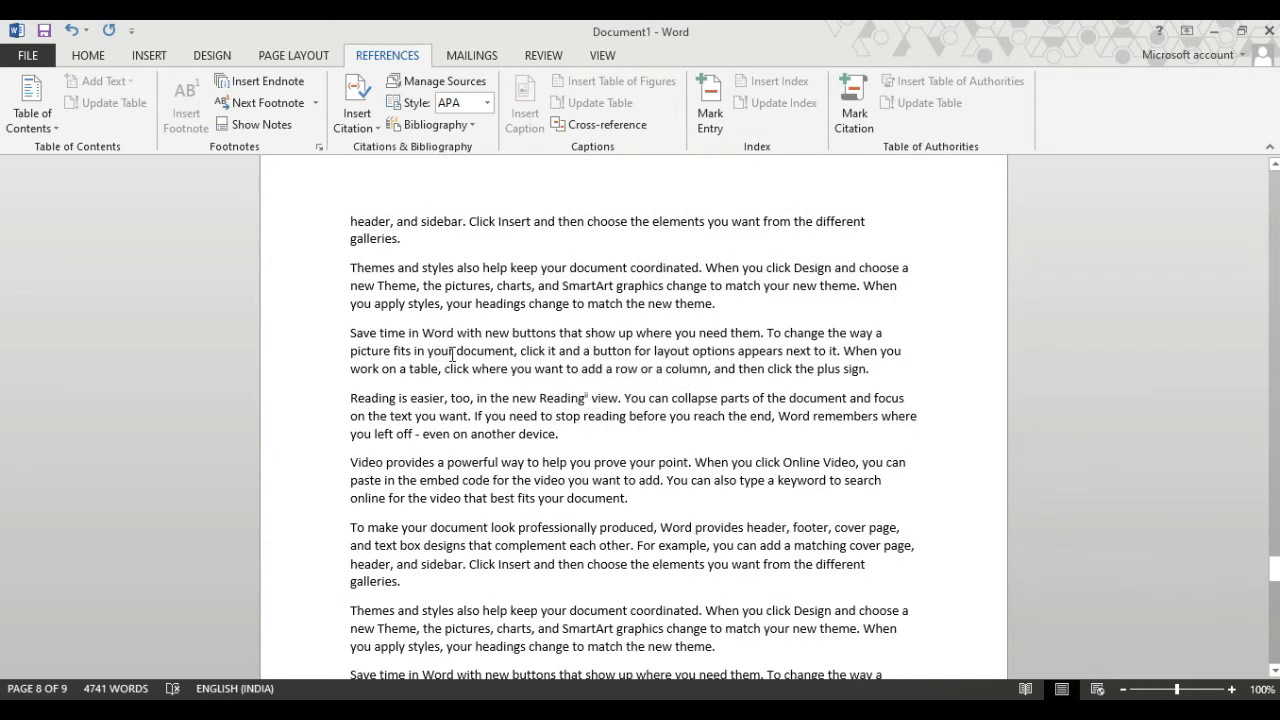
Add endnote ii after 'document' in the Save time paragraph with text 'fghfghfhffghfghfghfg'.
left_click_drag(459, 352, 513, 349)
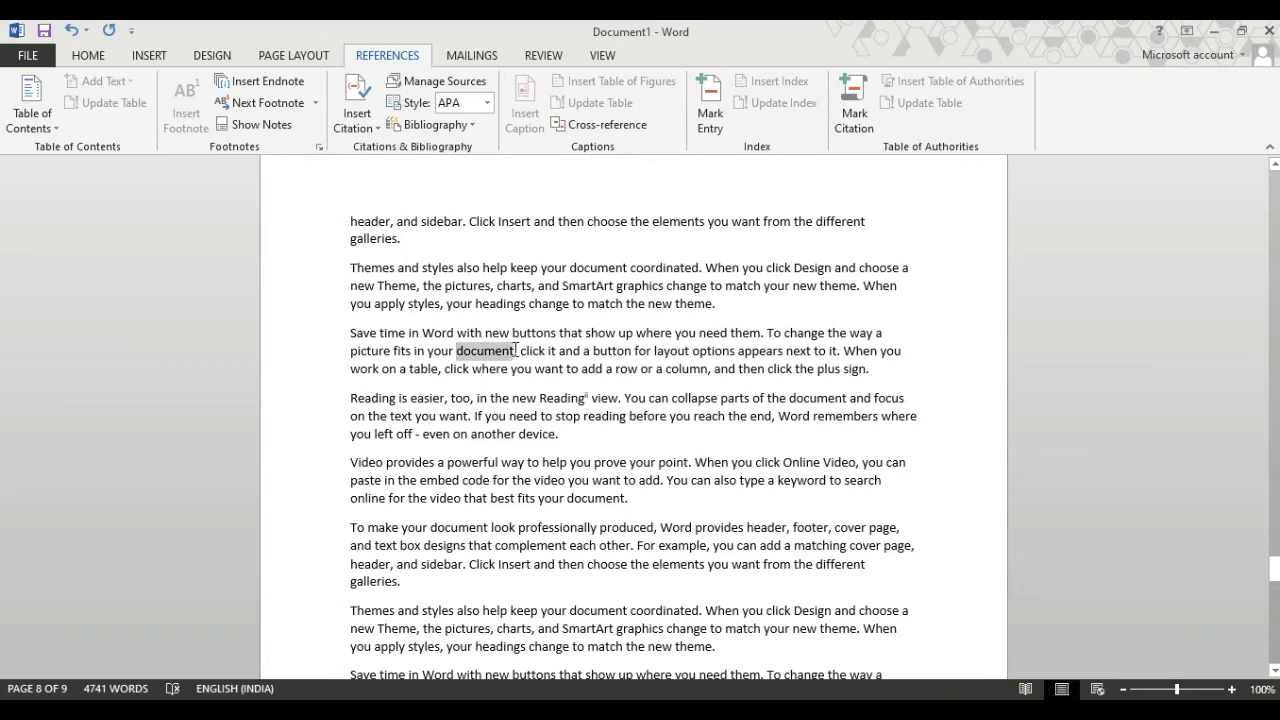
left_click(260, 81)
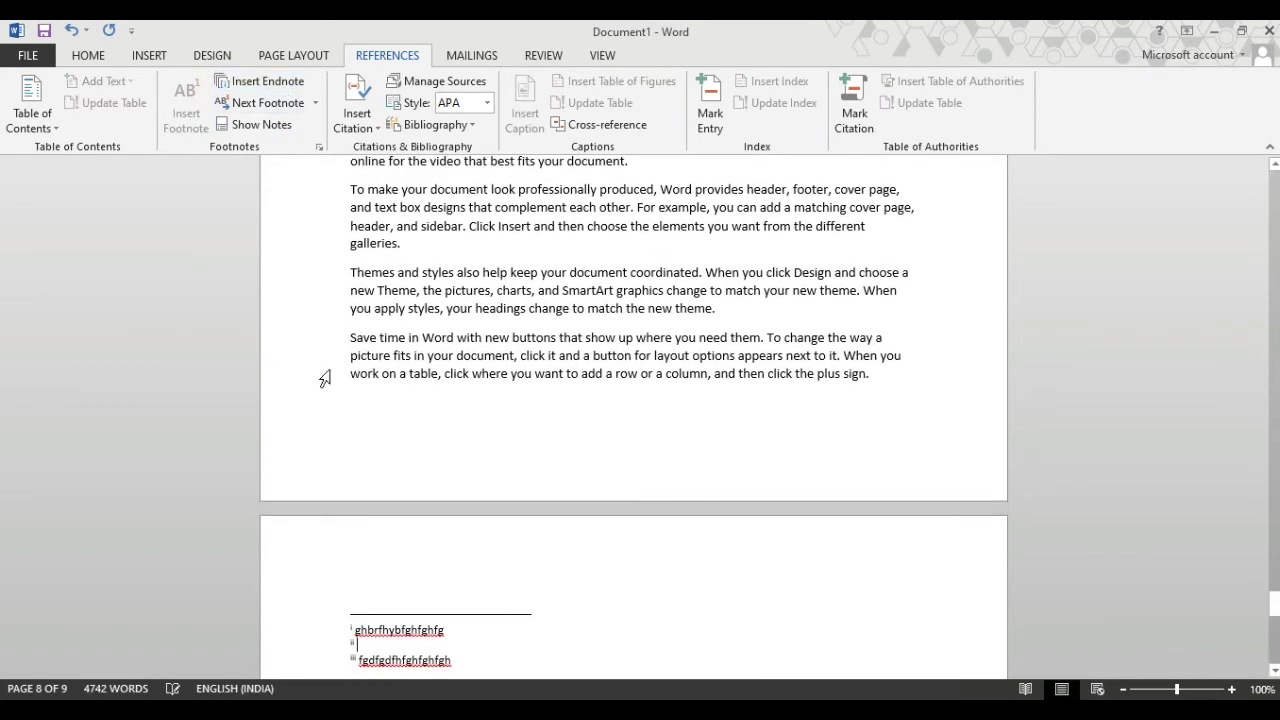
type("fghfghfhffghfghfghfg")
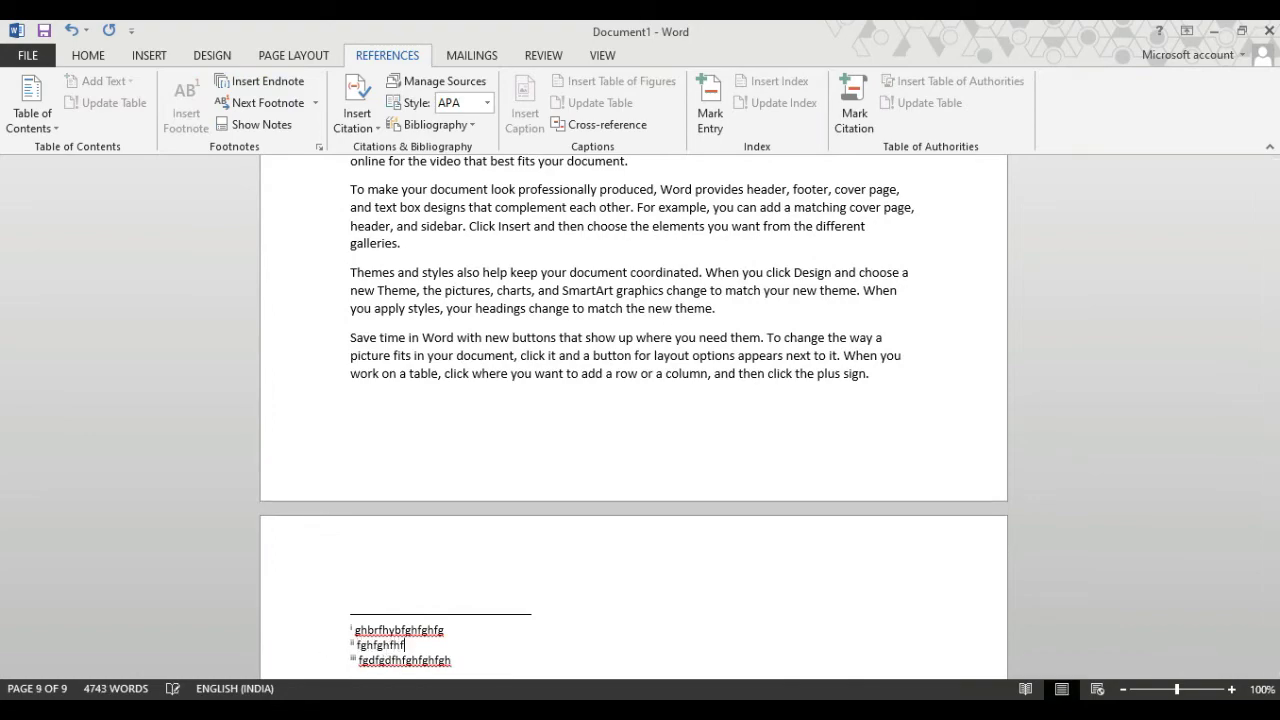
scroll(485, 604, "up", 3)
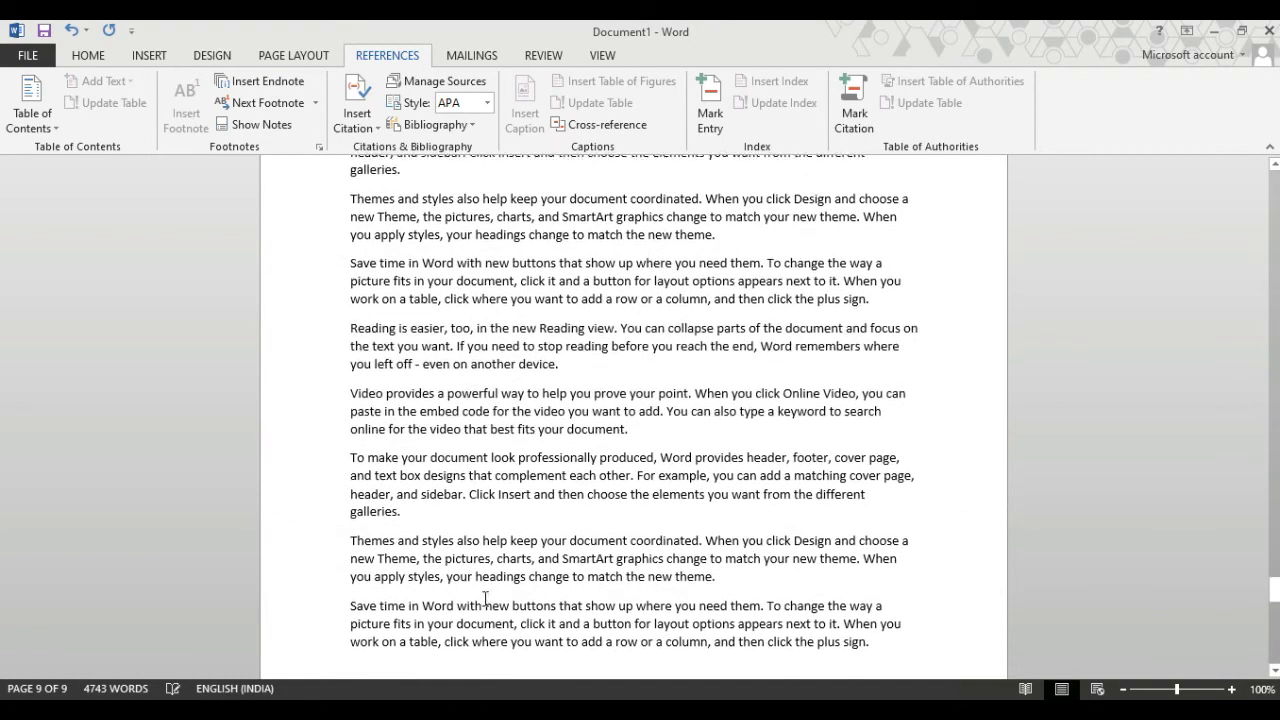
scroll(490, 610, "up", 4)
scroll(283, 291, "up", 3)
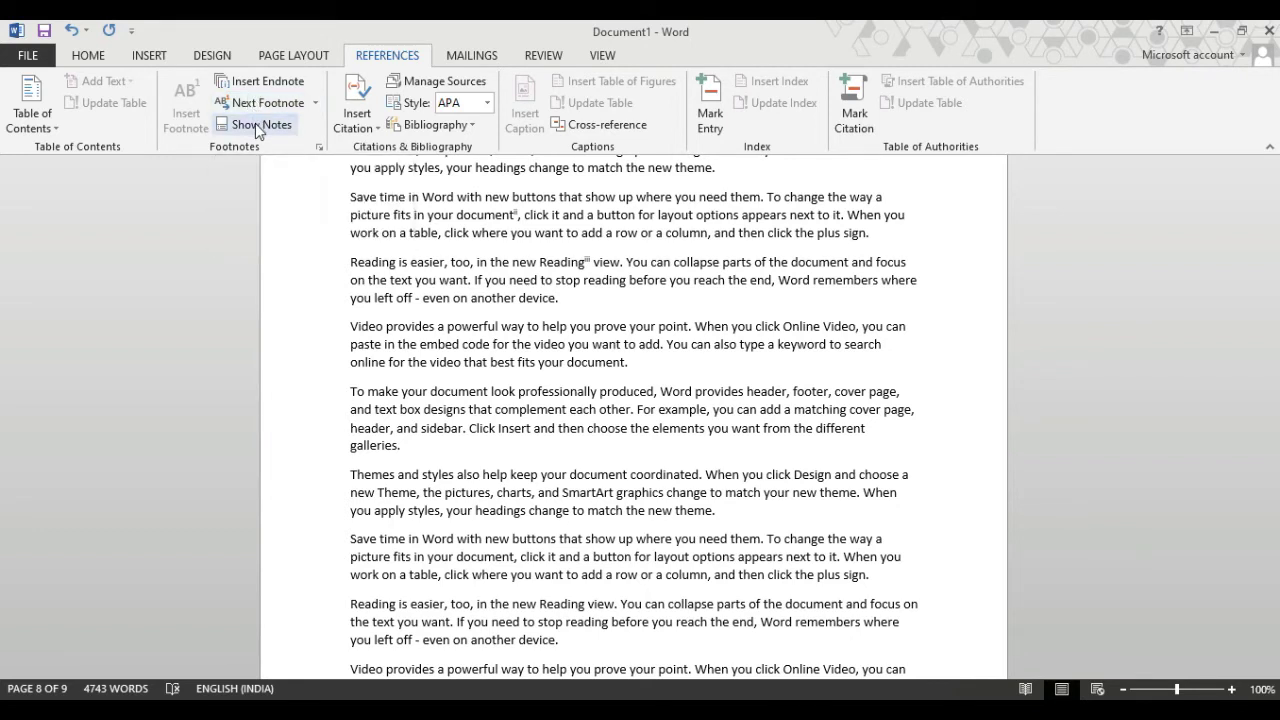
left_click(258, 128)
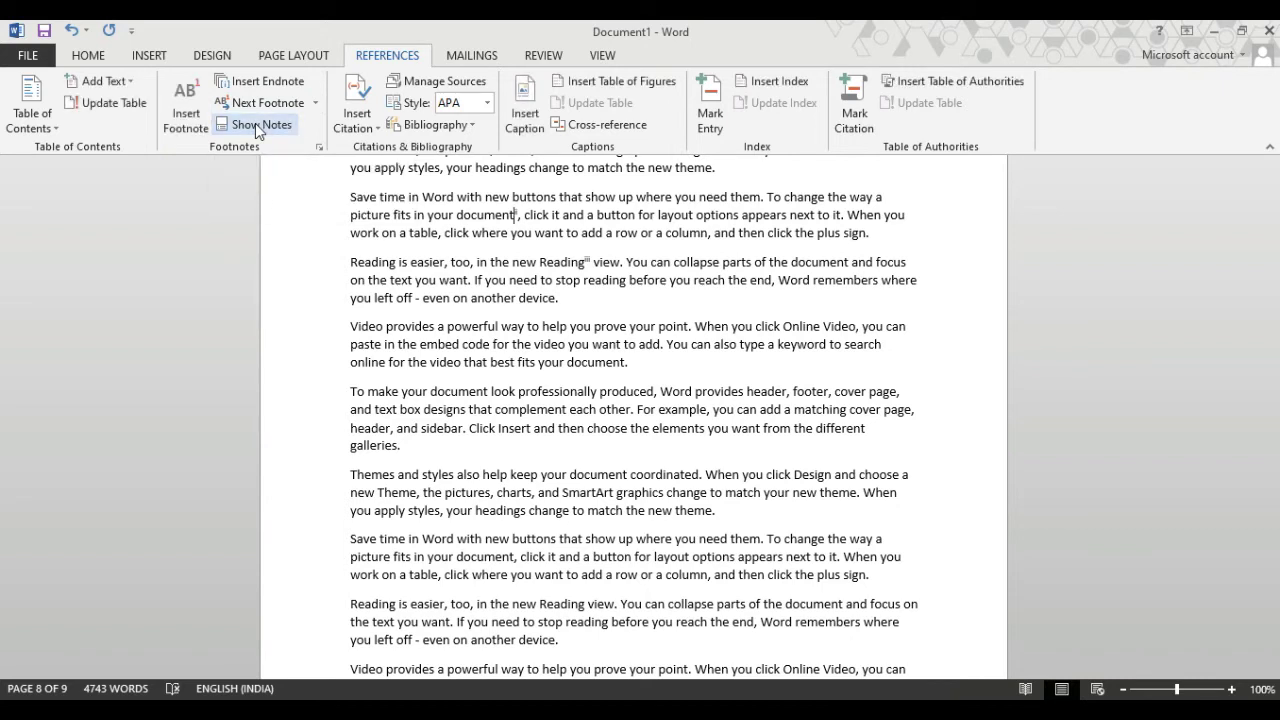
mouse_move(517, 218)
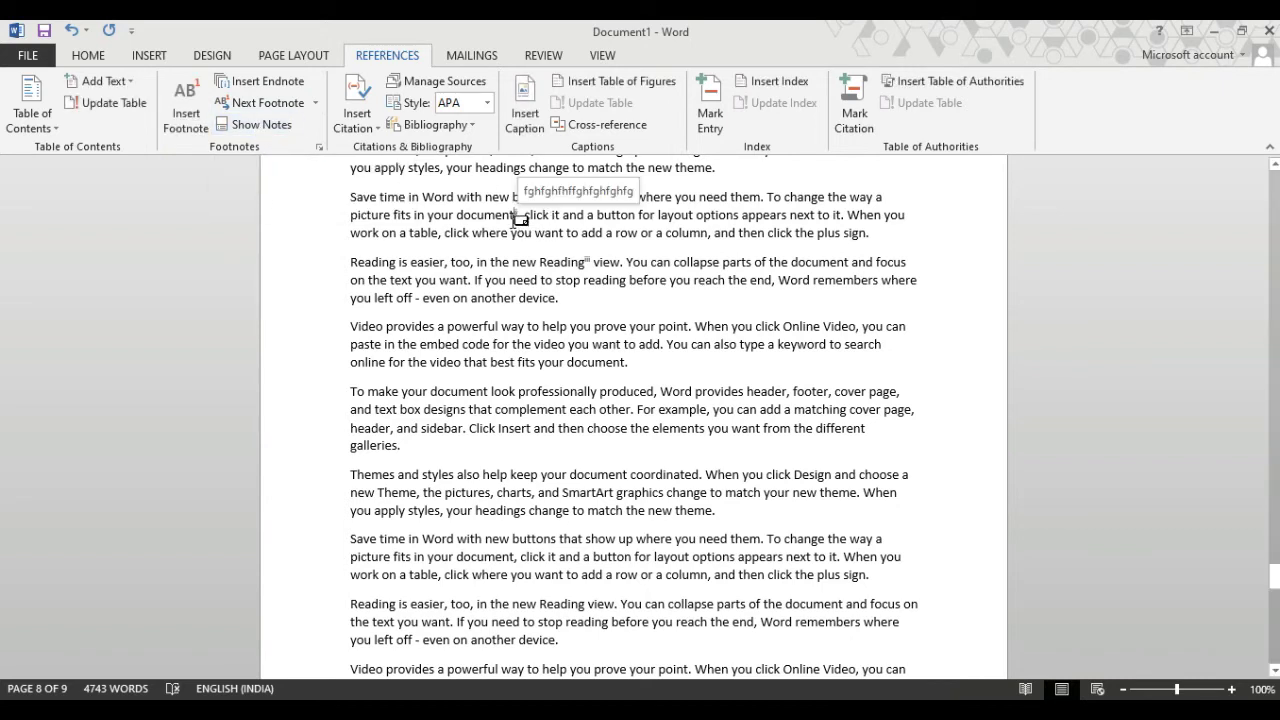
left_click(282, 134)
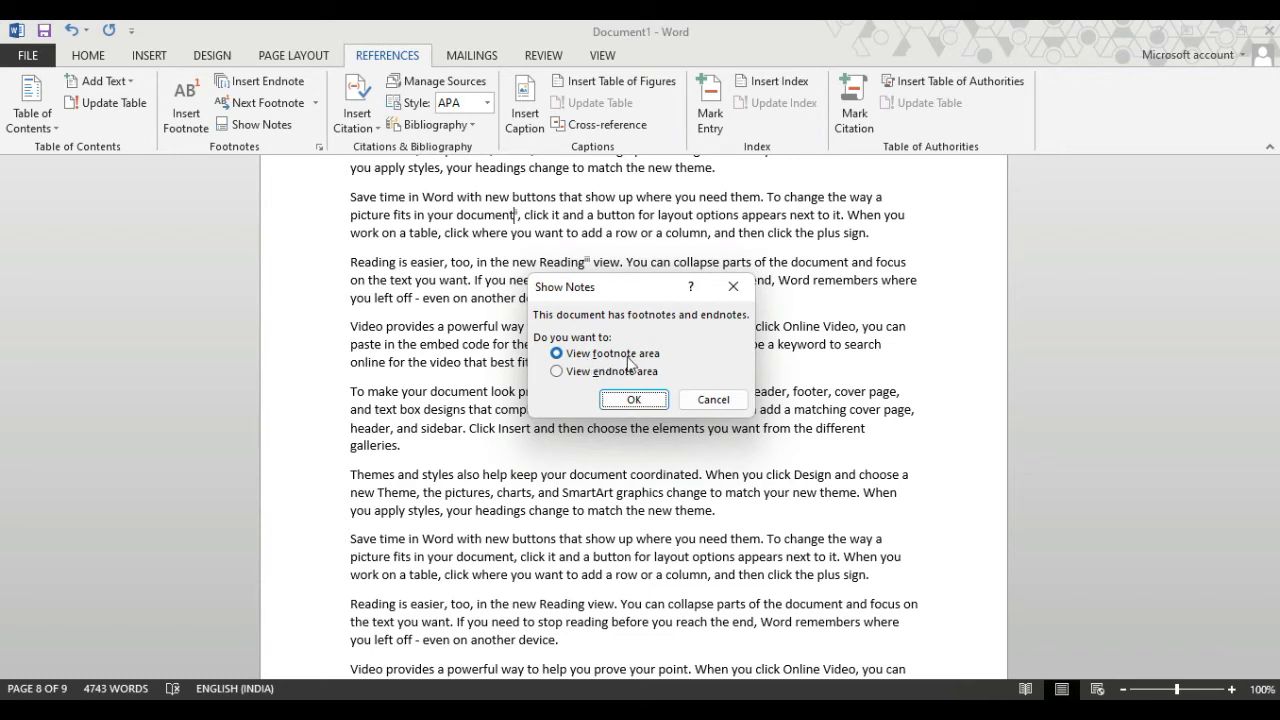
left_click(556, 371)
left_click(634, 400)
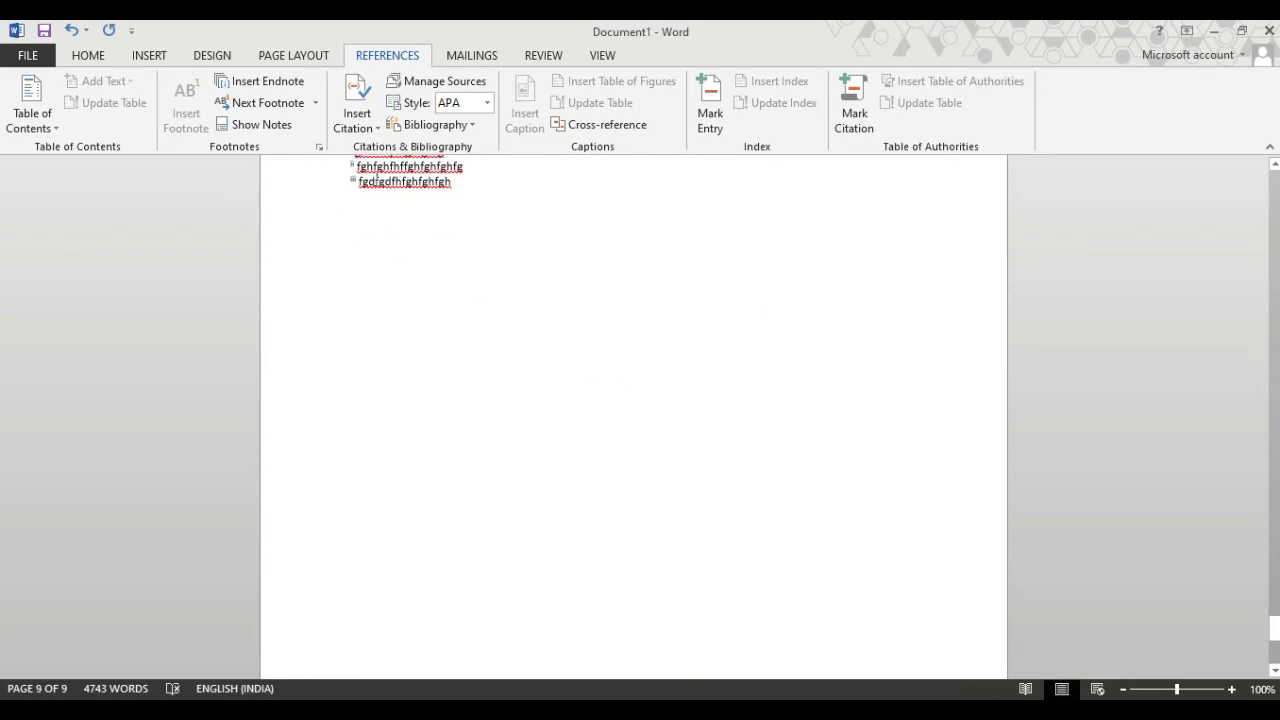
left_click(272, 128)
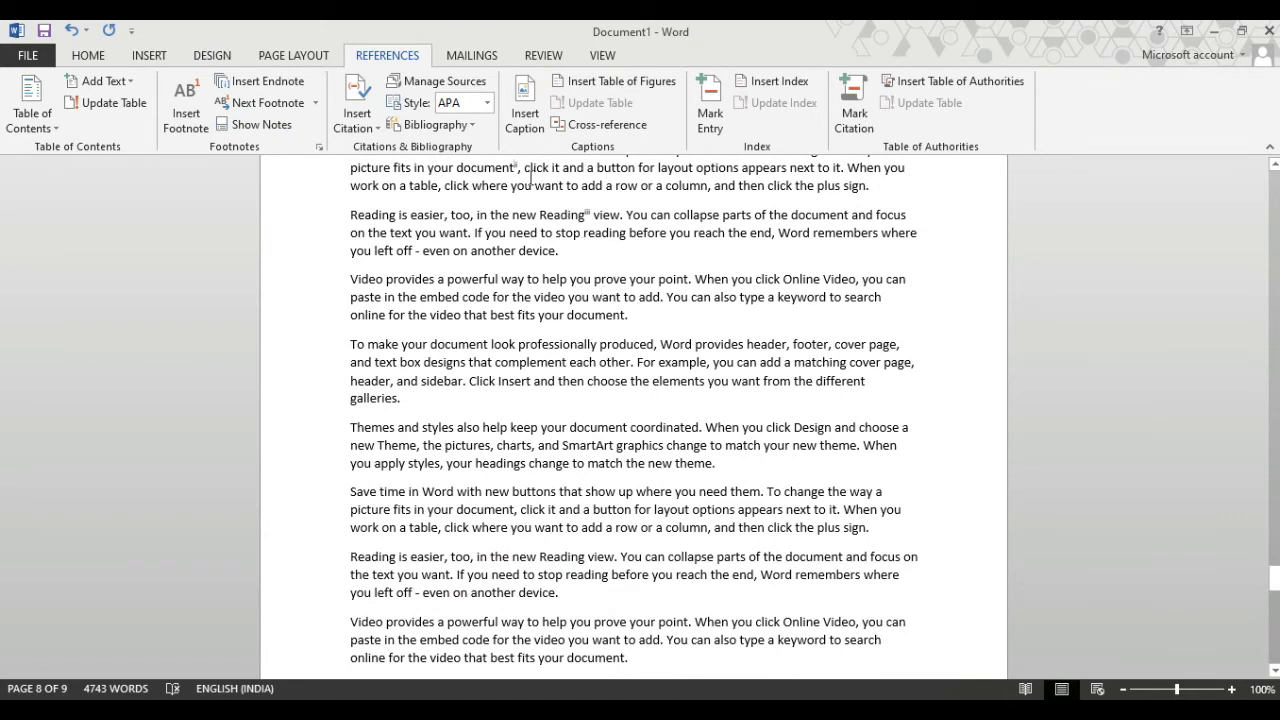
Use Show Notes to view the footnote area, return to the text, and scroll to page 1's footnotes.
left_click(275, 126)
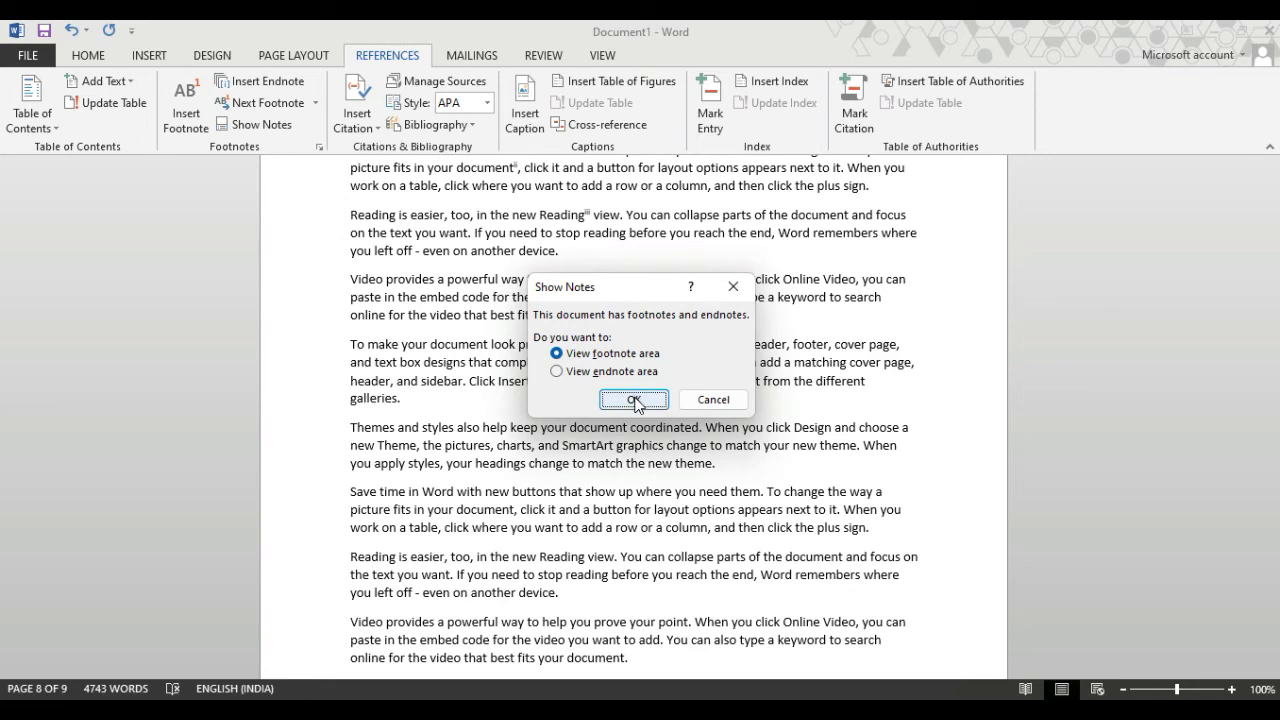
left_click(634, 400)
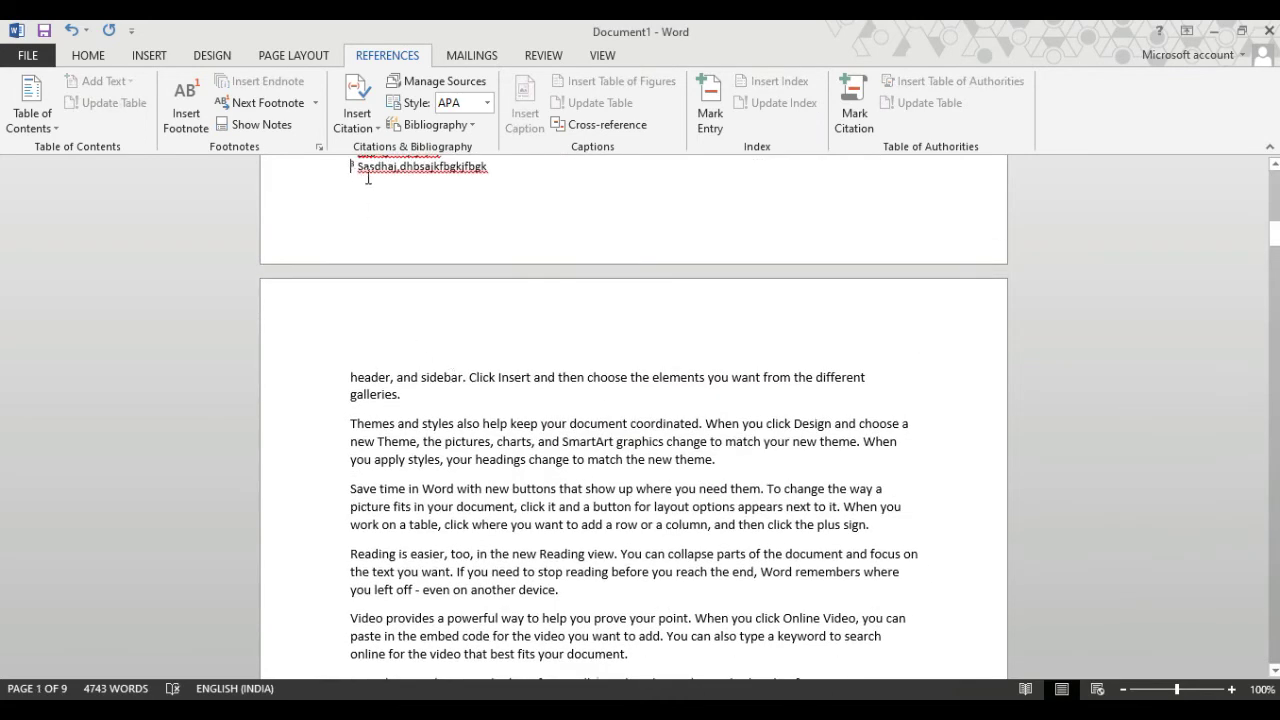
scroll(368, 178, "up", 1)
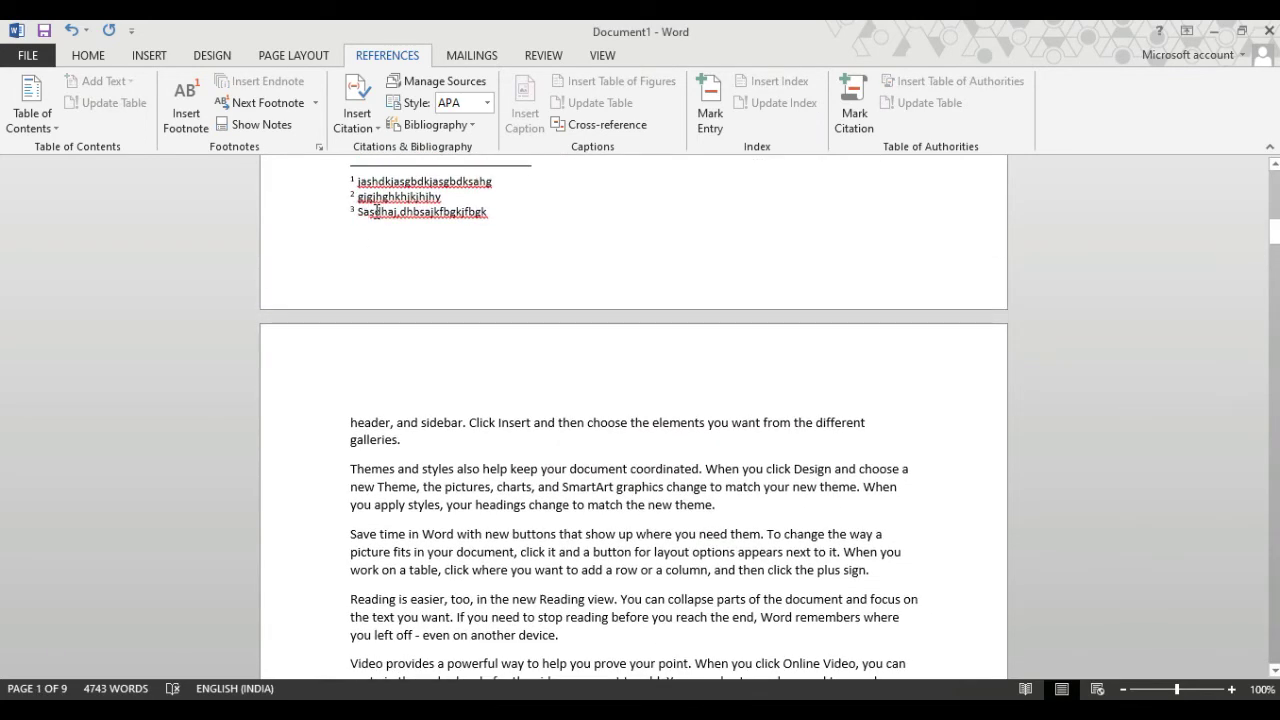
left_click(255, 124)
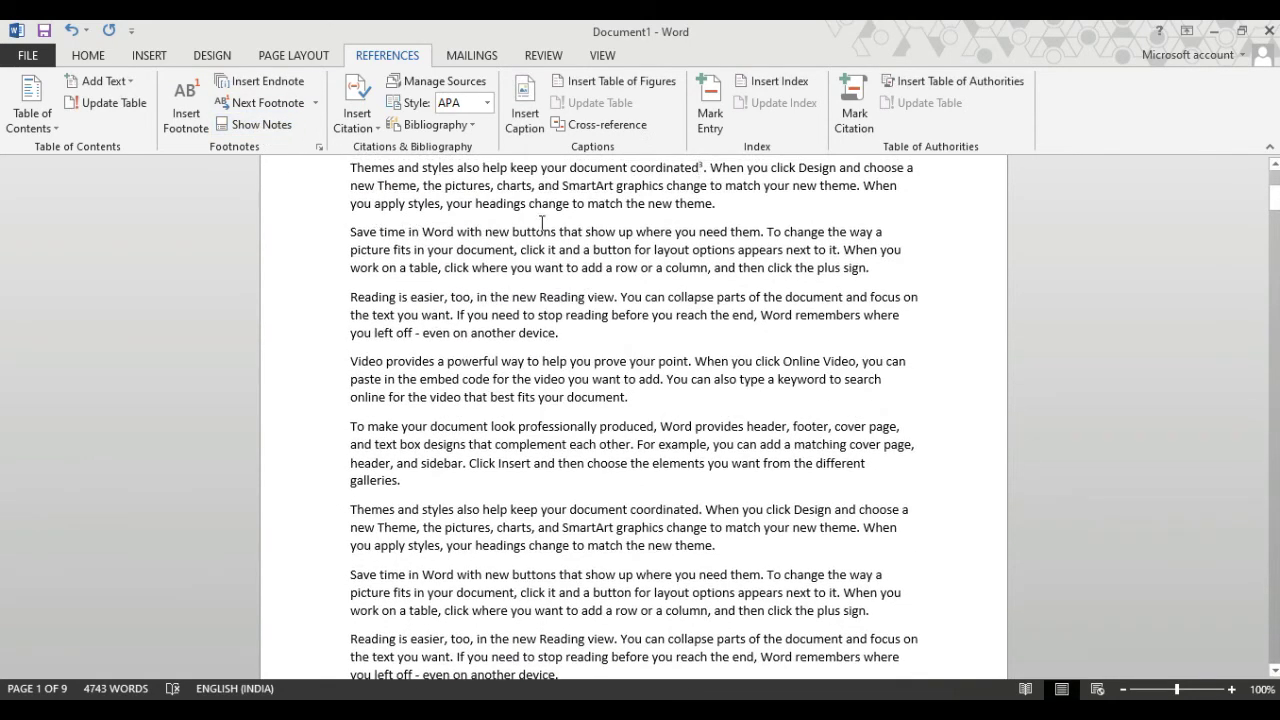
mouse_move(703, 168)
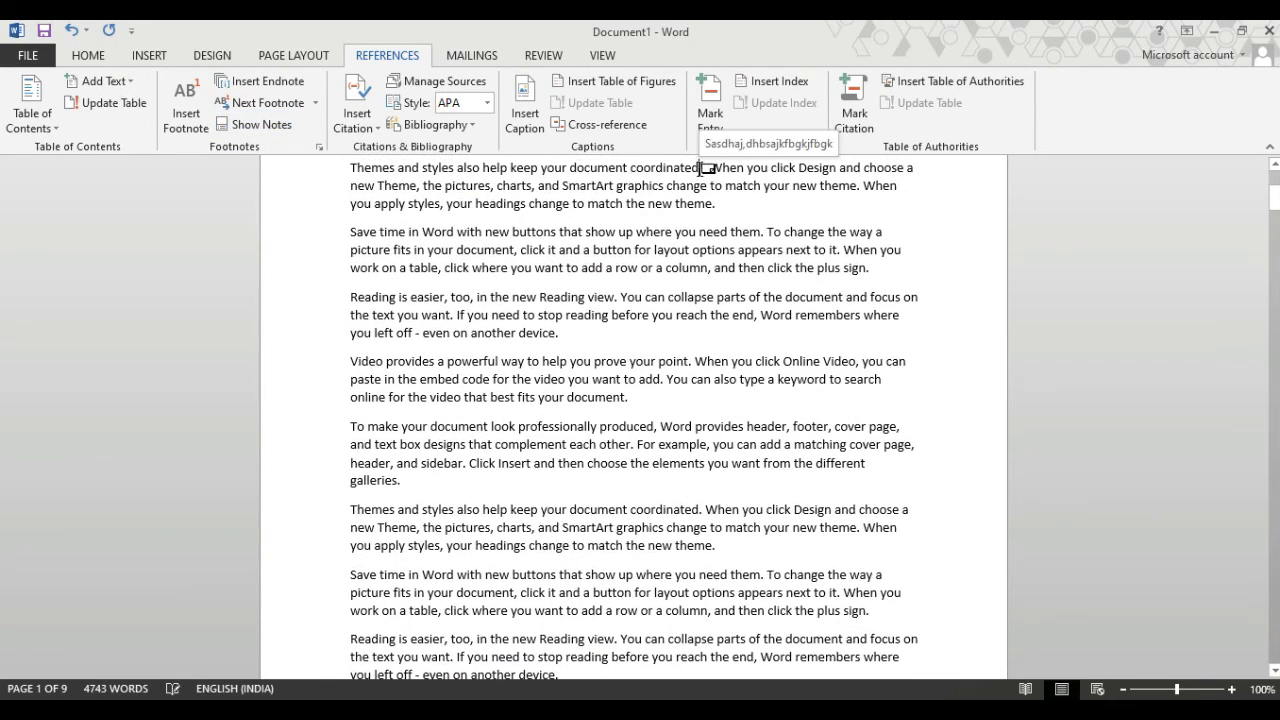
scroll(703, 168, "up", 2)
scroll(520, 527, "down", 4)
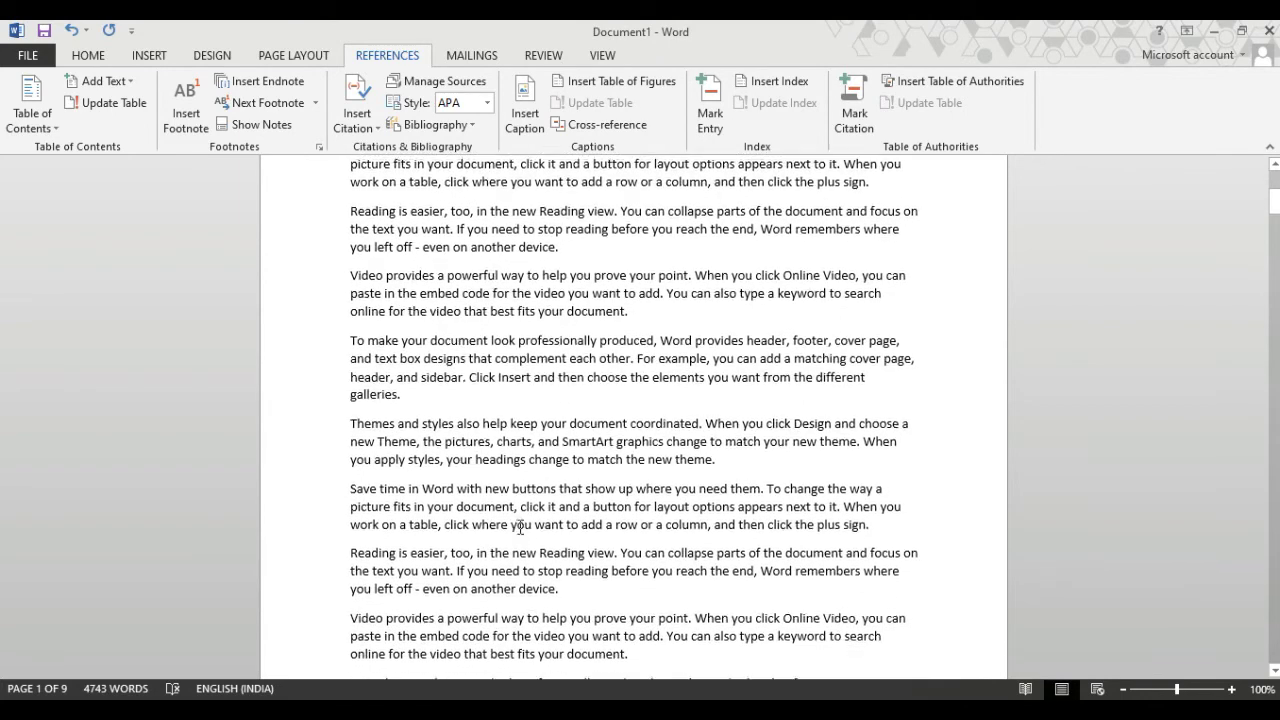
scroll(520, 527, "down", 3)
scroll(791, 490, "down", 3)
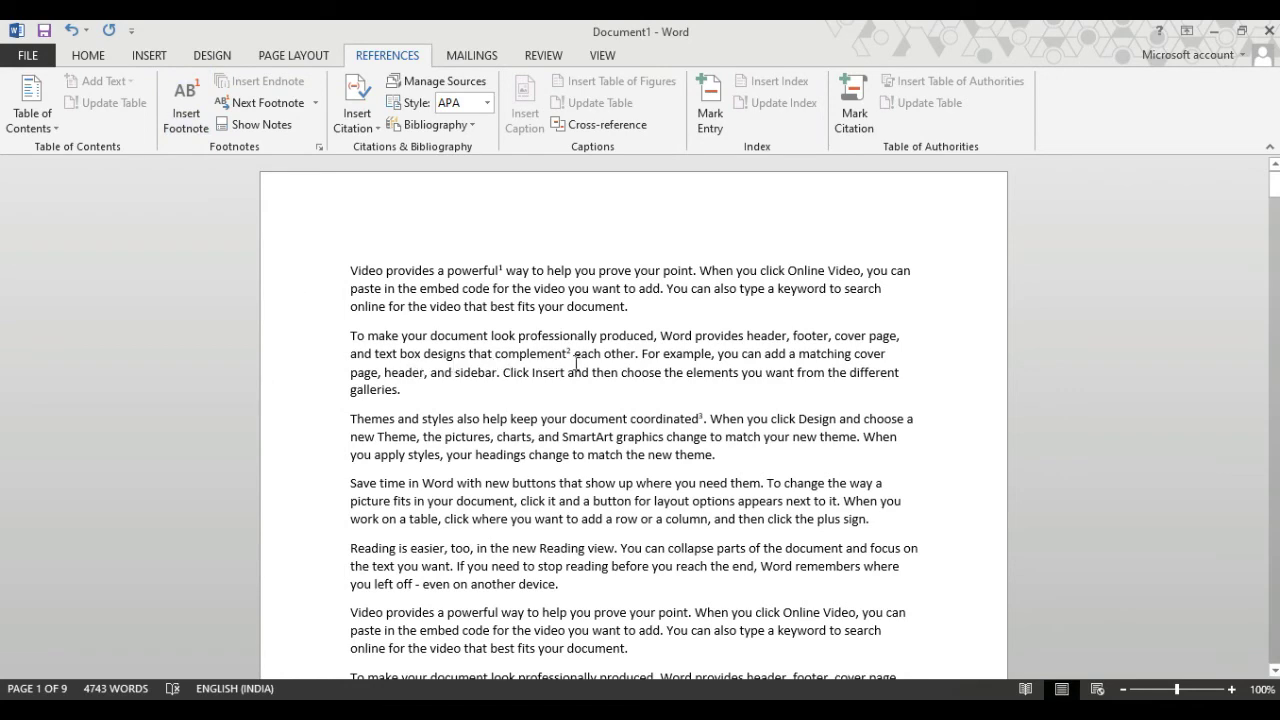
scroll(576, 363, "down", 3)
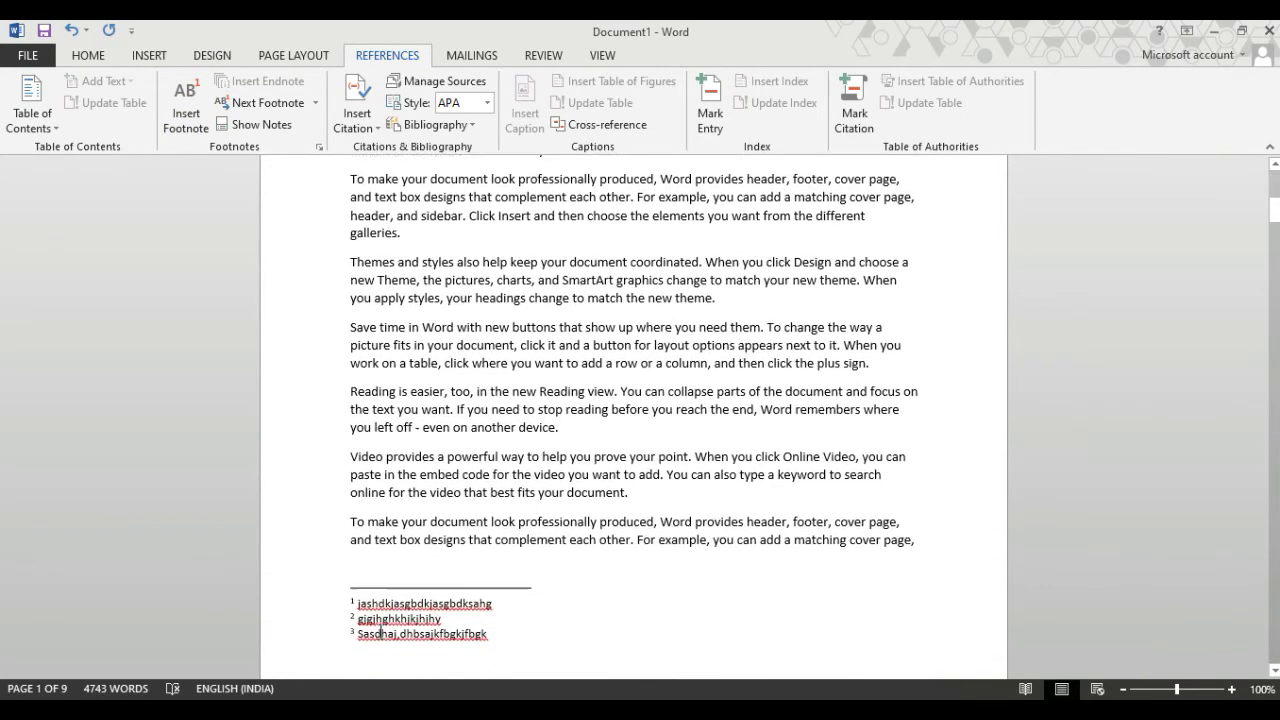